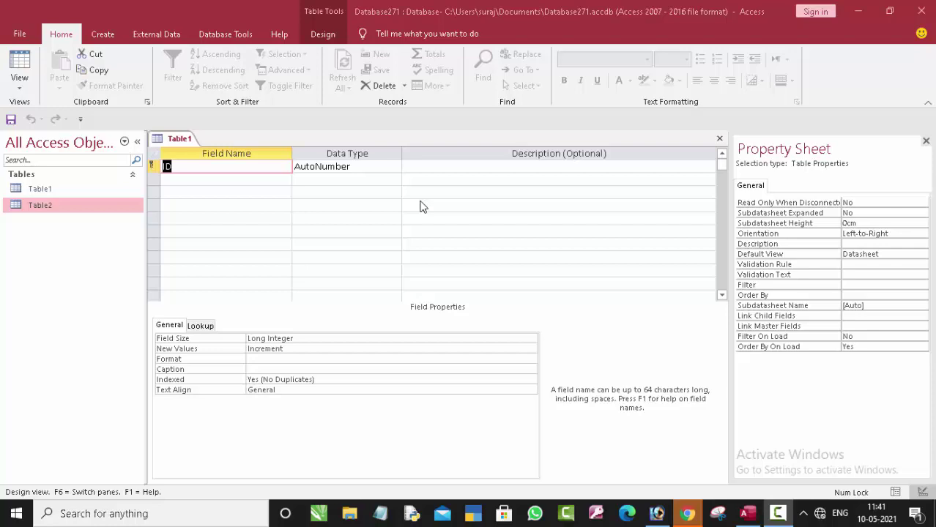
Add a Name field below ID, keeping it despite the reserved-word warning
{"action": "left_click", "coordinate": [194, 186]}
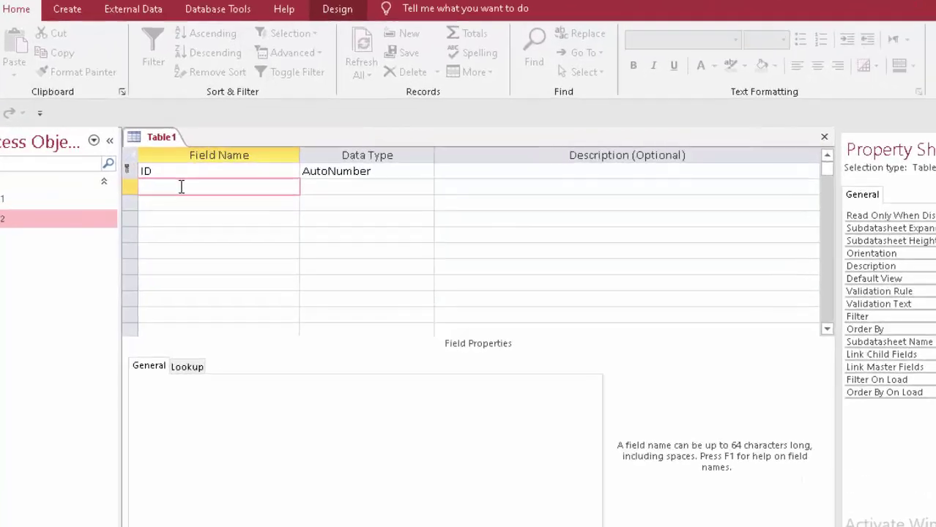
{"action": "type", "text": "Na"}
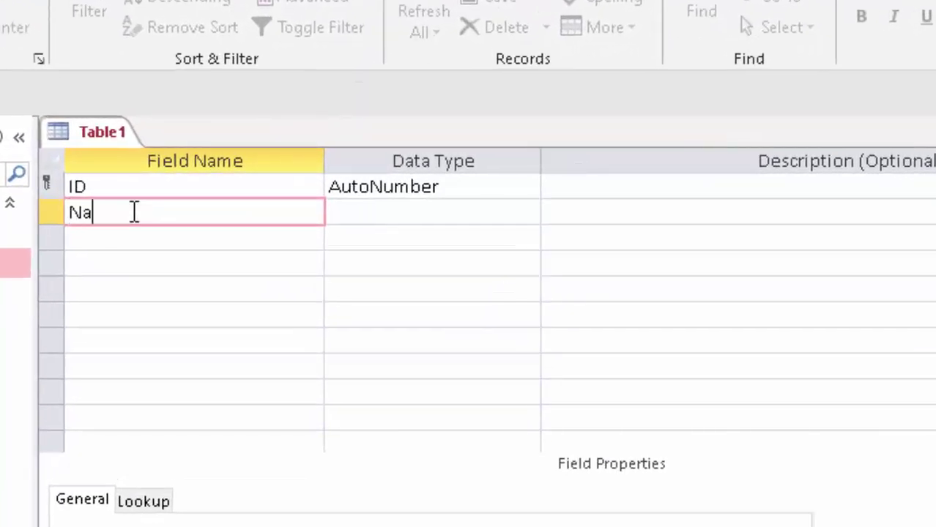
{"action": "type", "text": "me"}
{"action": "key", "text": "Tab"}
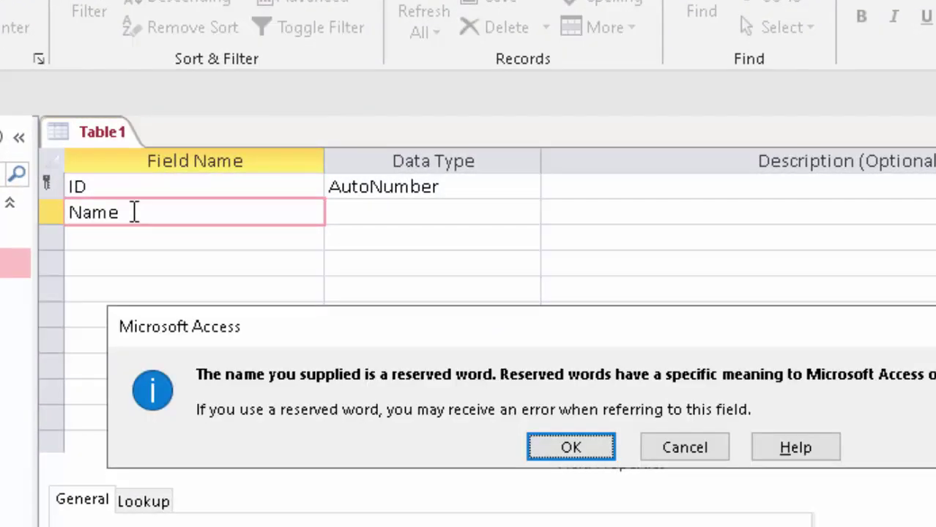
{"action": "left_click", "coordinate": [581, 447]}
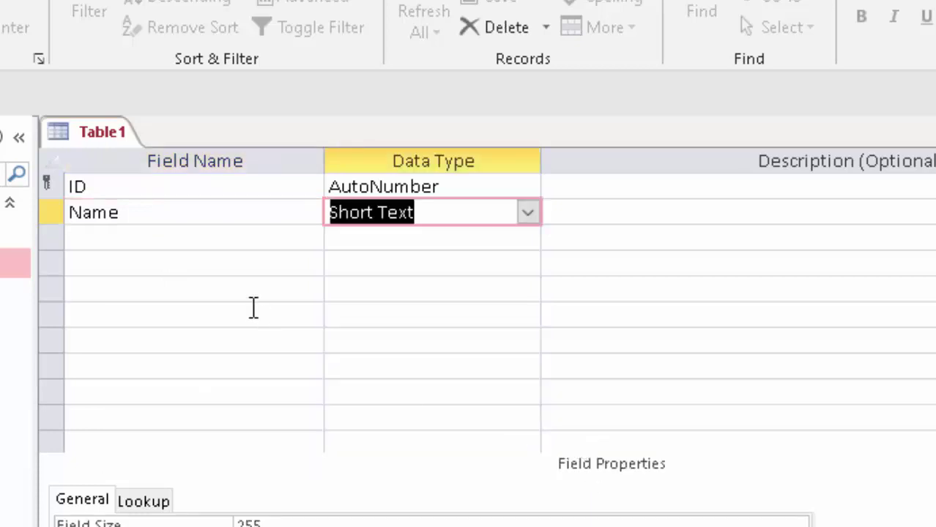
{"action": "left_click", "coordinate": [213, 242]}
Add a TimeIn field with the Date/Time data type
{"action": "type", "text": "Tim"}
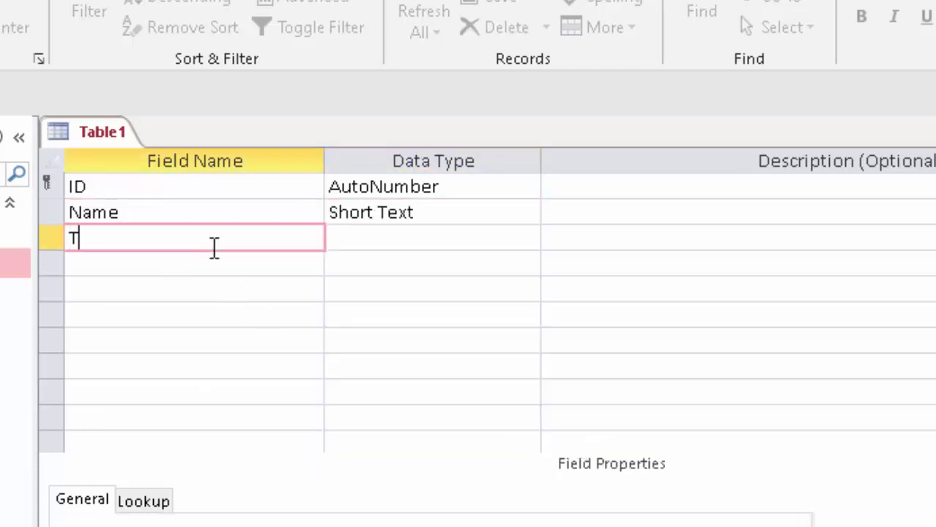
{"action": "type", "text": "eIn"}
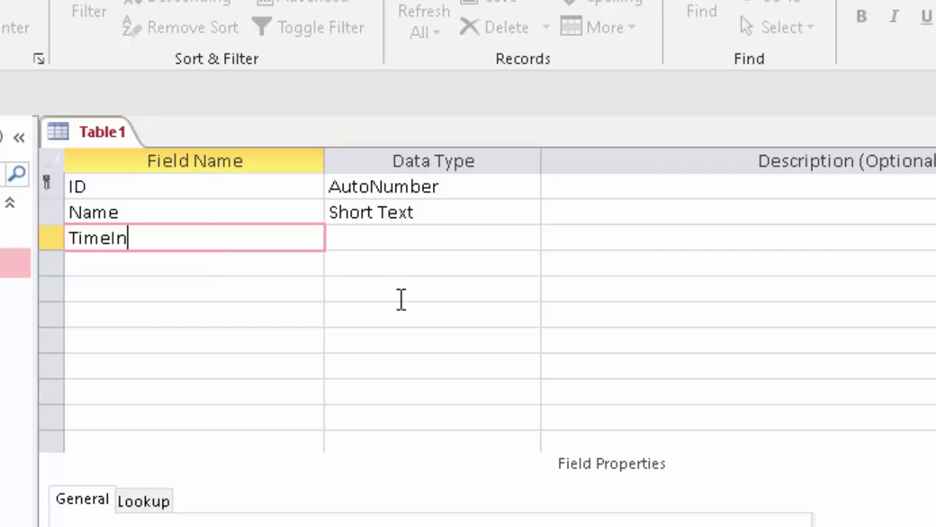
{"action": "left_click", "coordinate": [447, 220]}
{"action": "left_click", "coordinate": [523, 245]}
{"action": "left_click", "coordinate": [537, 242]}
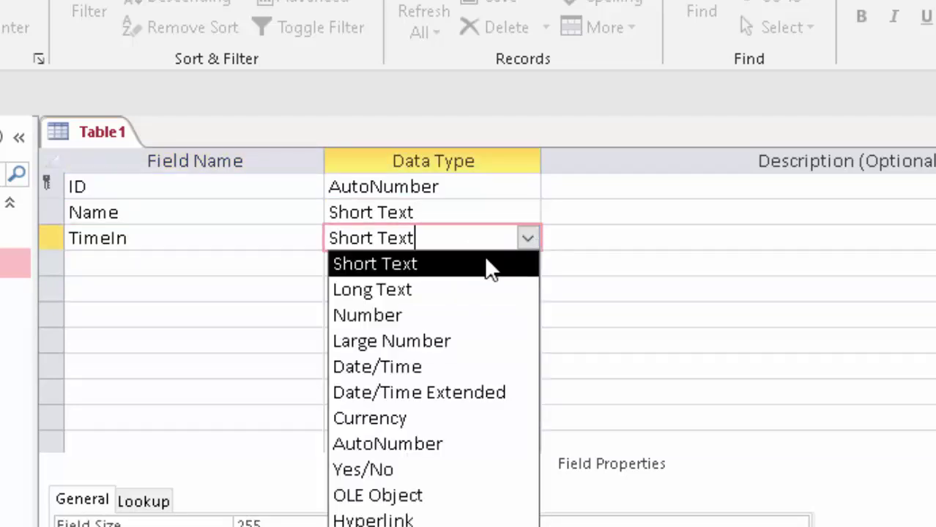
{"action": "left_click", "coordinate": [419, 364]}
Add a Timeout Date/Time field and switch Table1 to Datasheet view
{"action": "left_click", "coordinate": [104, 265]}
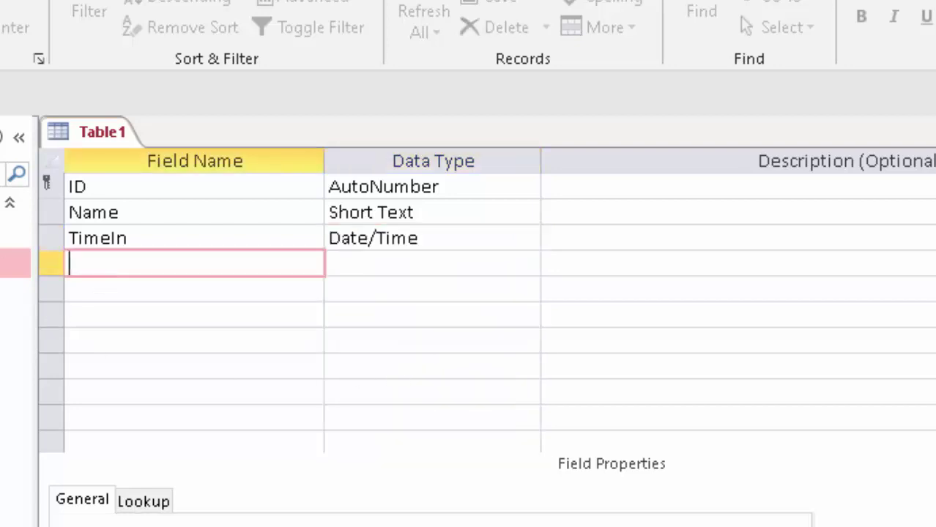
{"action": "type", "text": "Time"}
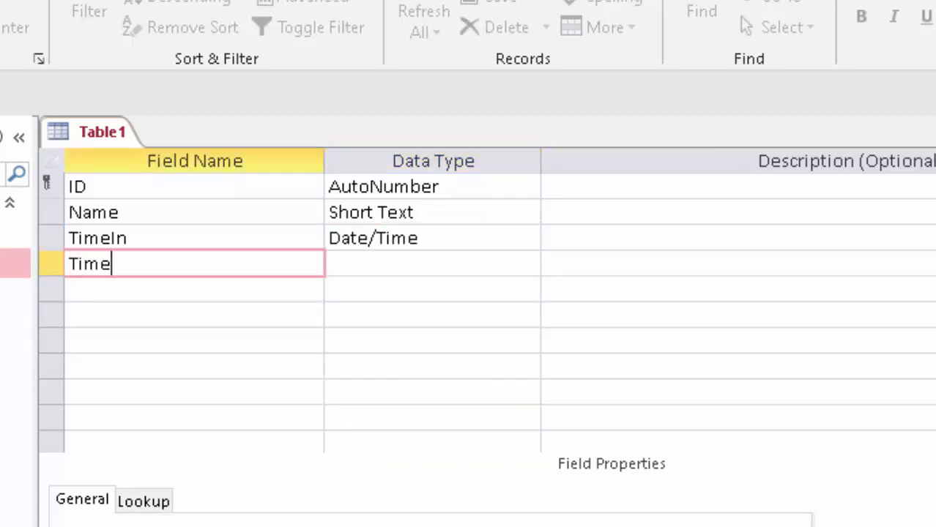
{"action": "type", "text": "out"}
{"action": "left_click", "coordinate": [507, 263]}
{"action": "left_click", "coordinate": [528, 264]}
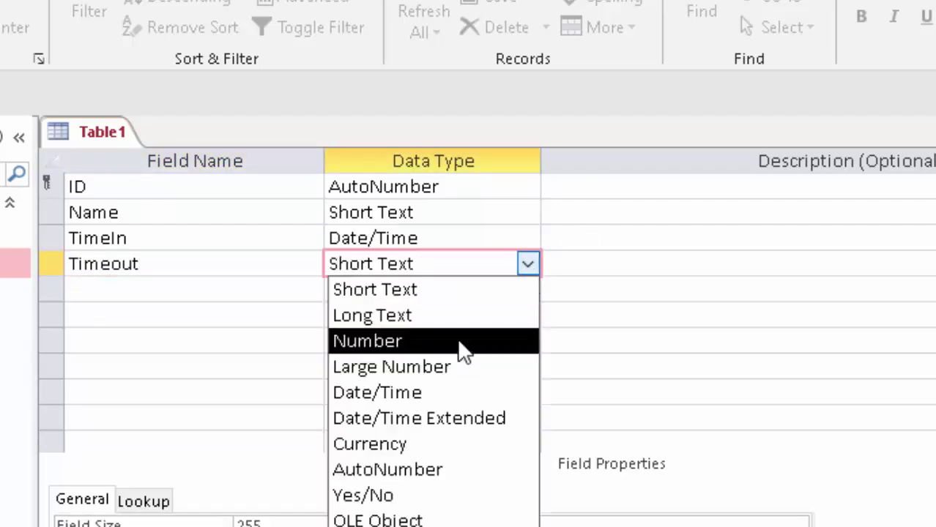
{"action": "left_click", "coordinate": [448, 393]}
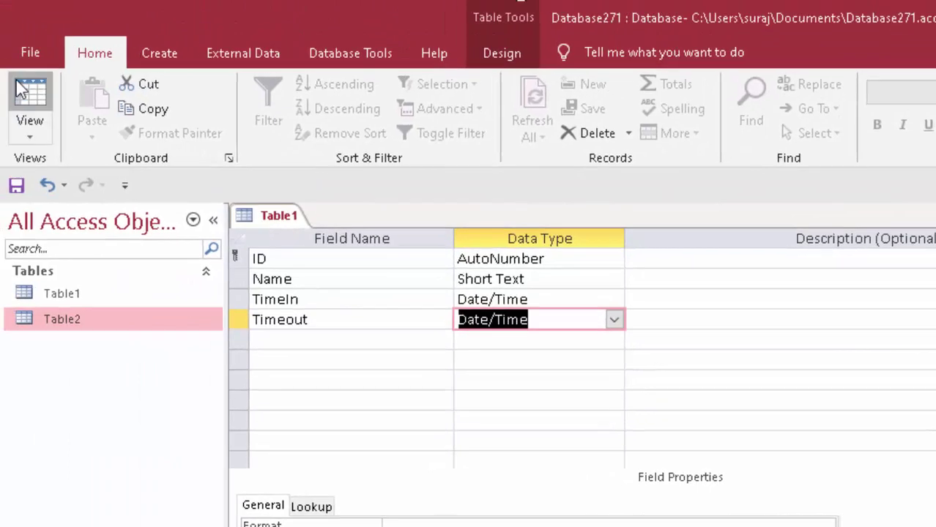
{"action": "left_click", "coordinate": [29, 103]}
Save the table and enter the first record's name
{"action": "left_click", "coordinate": [668, 463]}
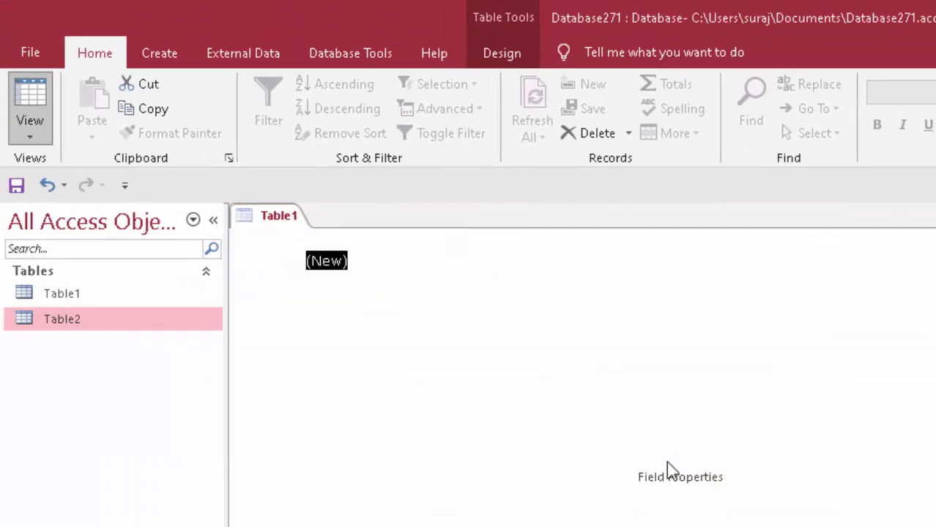
{"action": "key", "text": "Tab"}
{"action": "type", "text": "Ra"}
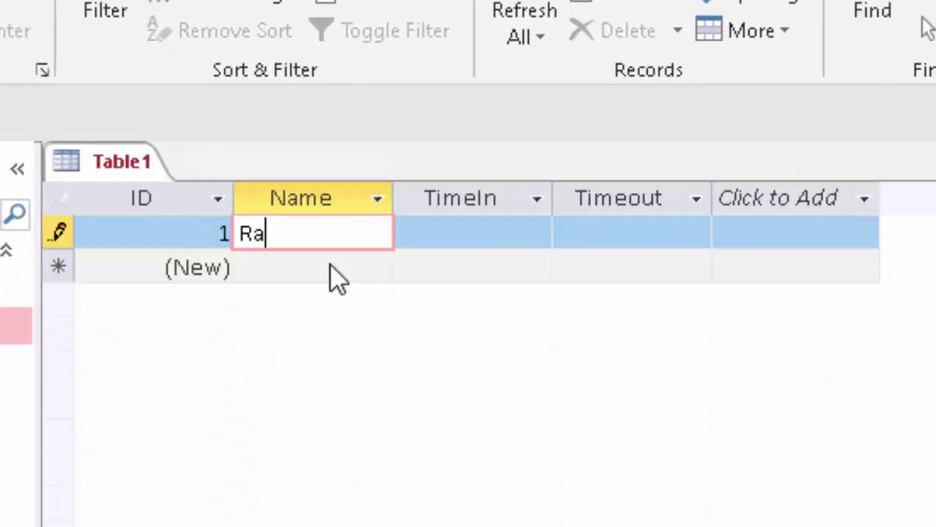
{"action": "type", "text": "m"}
{"action": "key", "text": "Tab"}
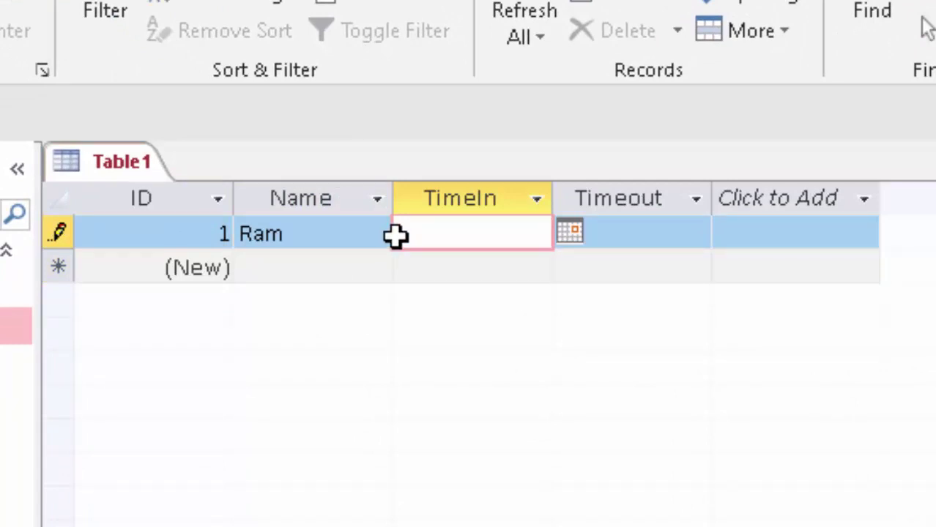
{"action": "left_click", "coordinate": [577, 235]}
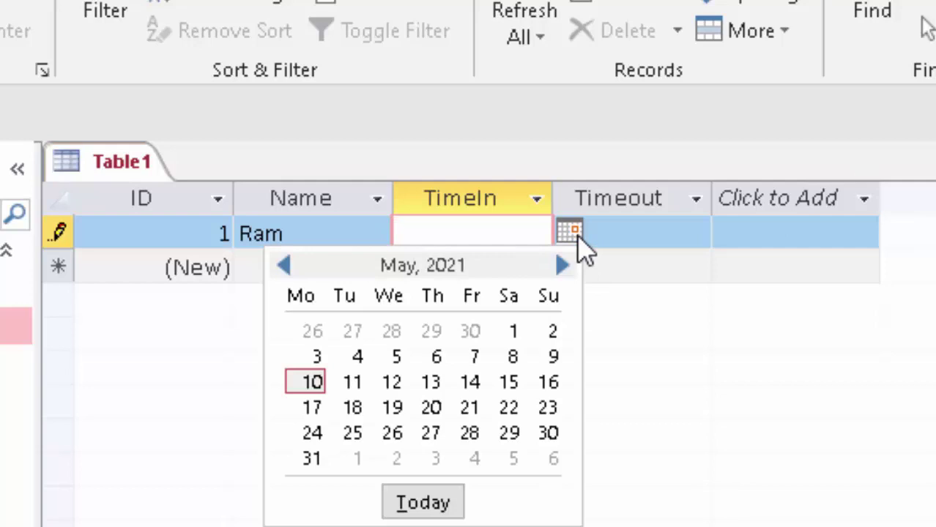
{"action": "left_click", "coordinate": [513, 331]}
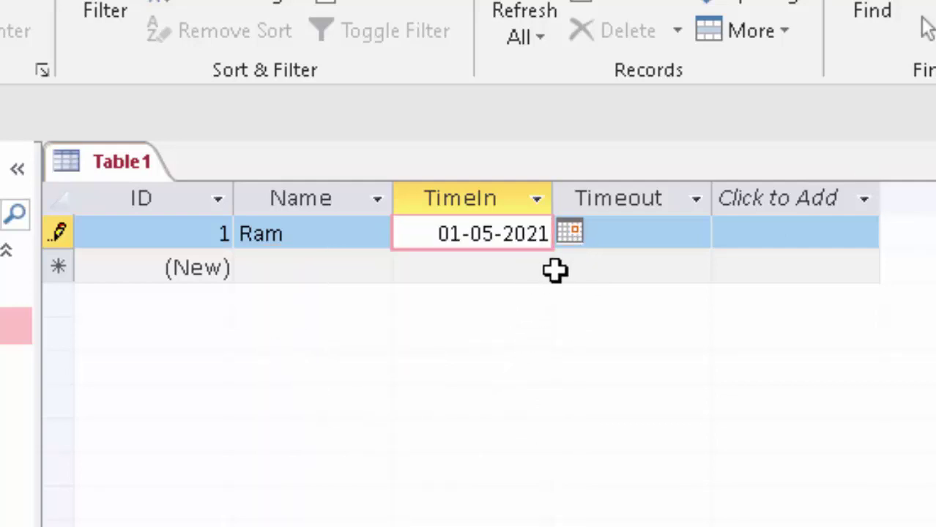
{"action": "type", "text": " 8"}
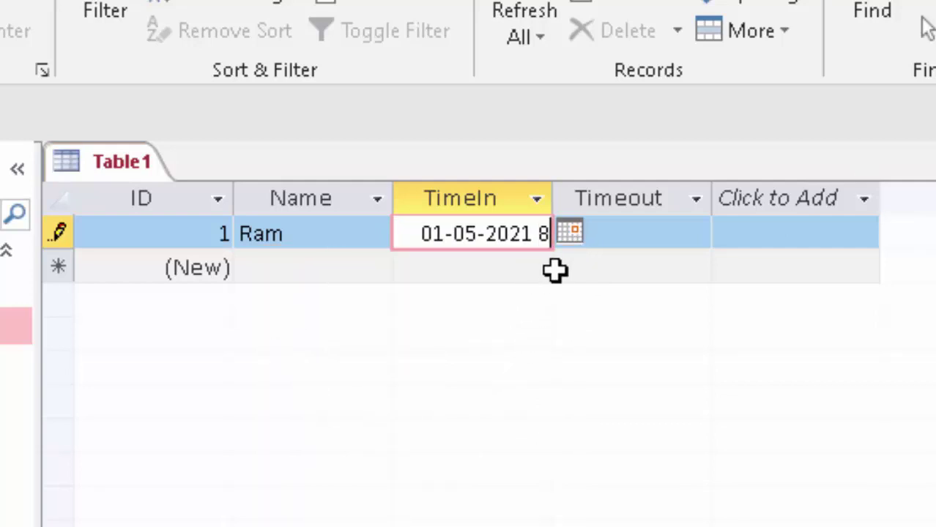
{"action": "type", "text": ":00"}
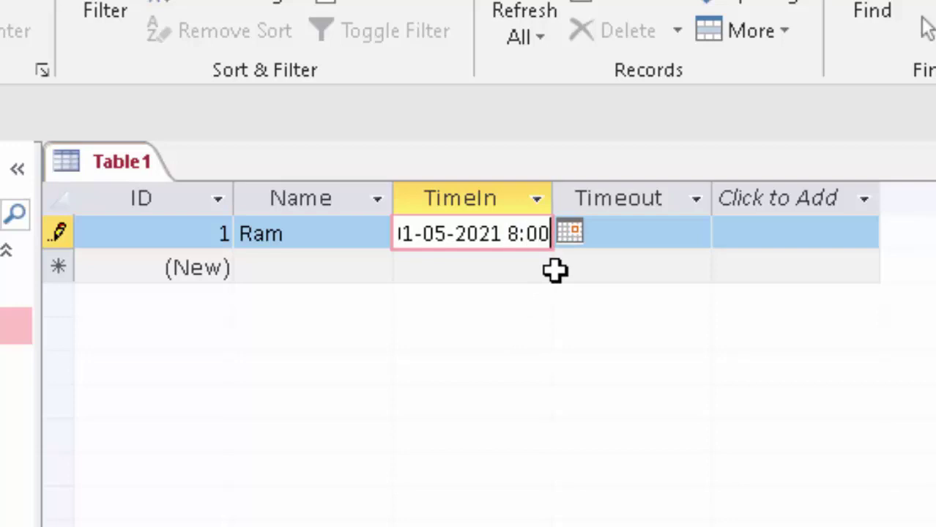
{"action": "left_click", "coordinate": [627, 239]}
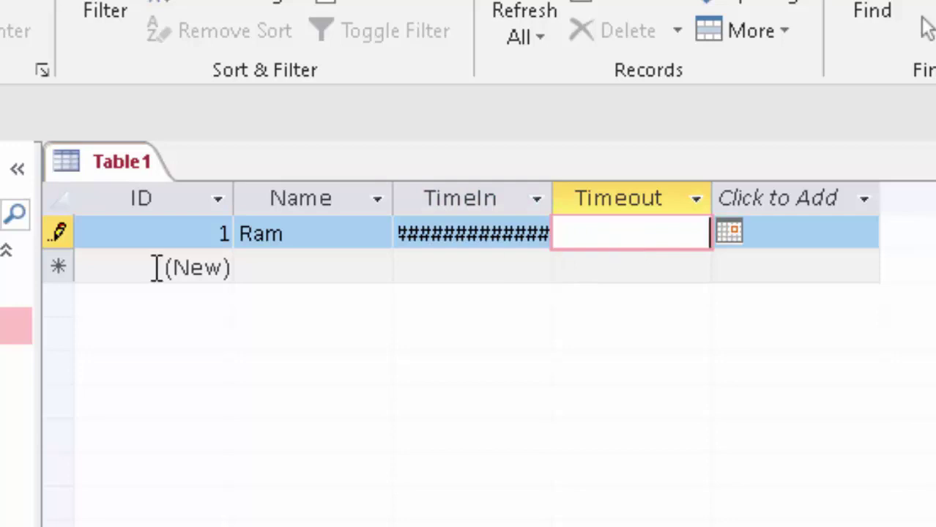
{"action": "left_click", "coordinate": [730, 233]}
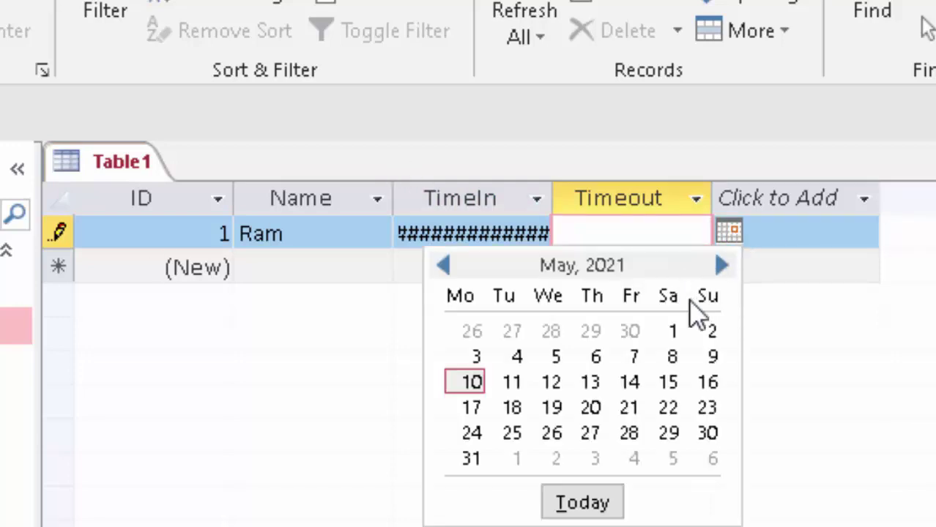
{"action": "left_click", "coordinate": [672, 331]}
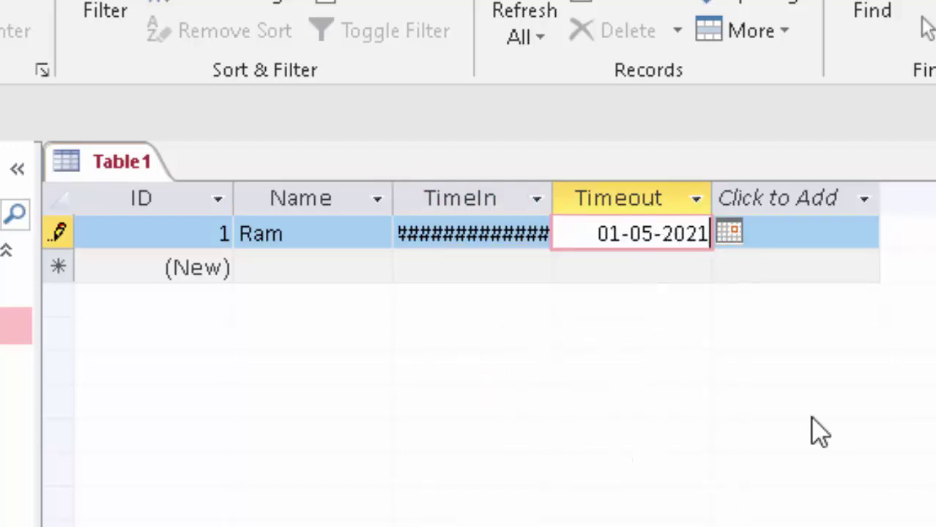
{"action": "type", "text": "9"}
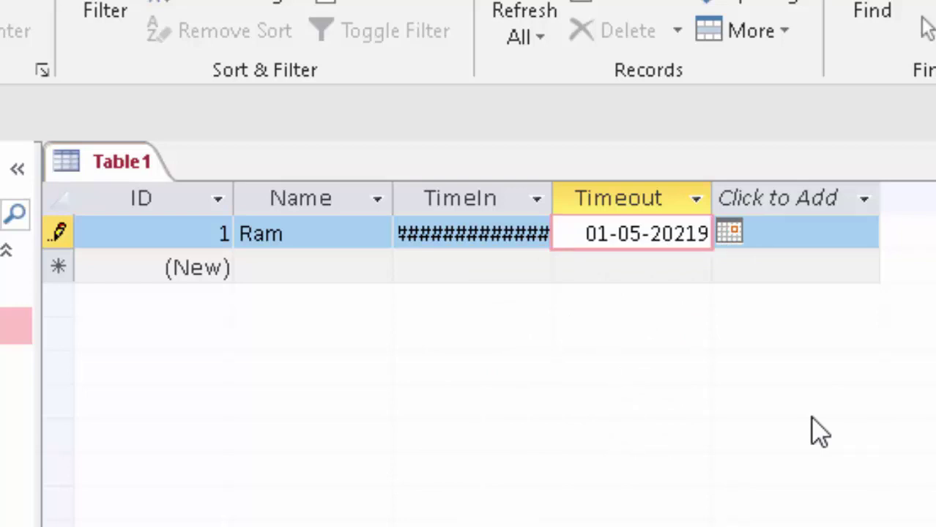
{"action": "key", "text": "BackSpace"}
{"action": "type", "text": "9"}
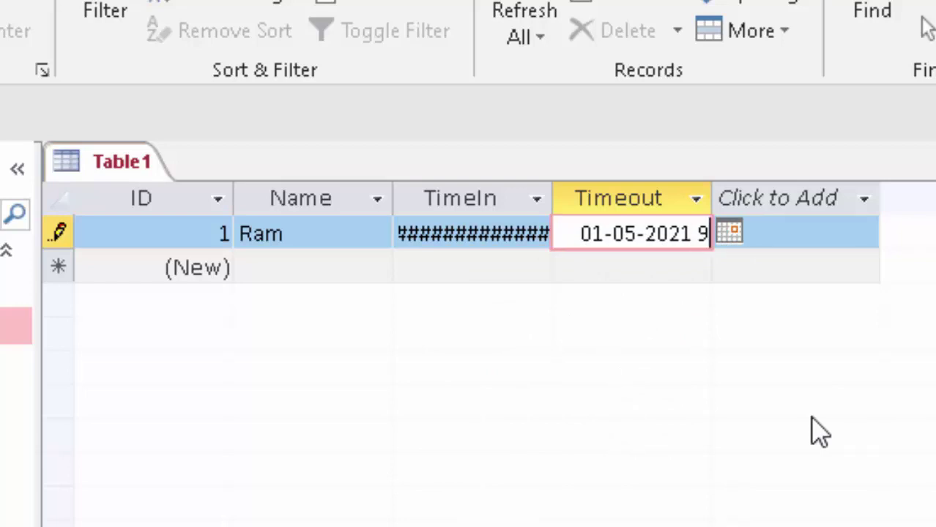
{"action": "type", "text": ":00"}
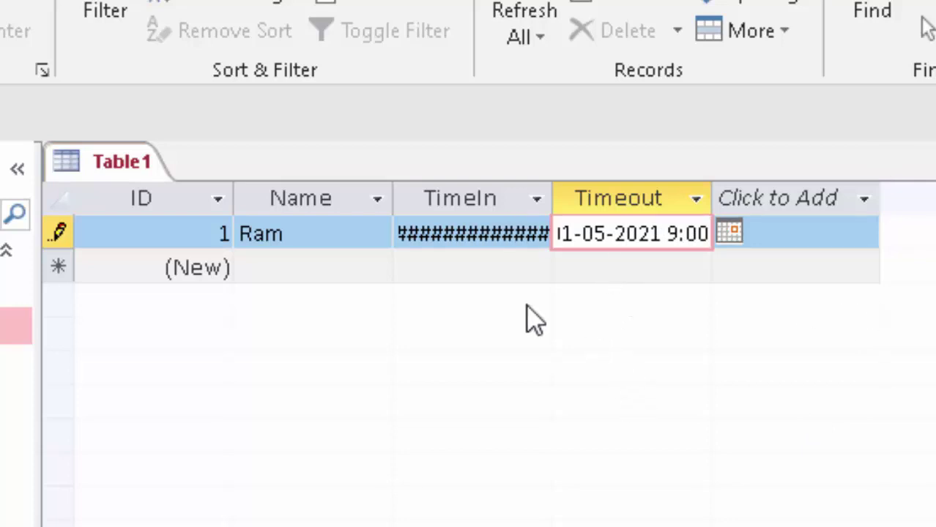
{"action": "left_click", "coordinate": [337, 267]}
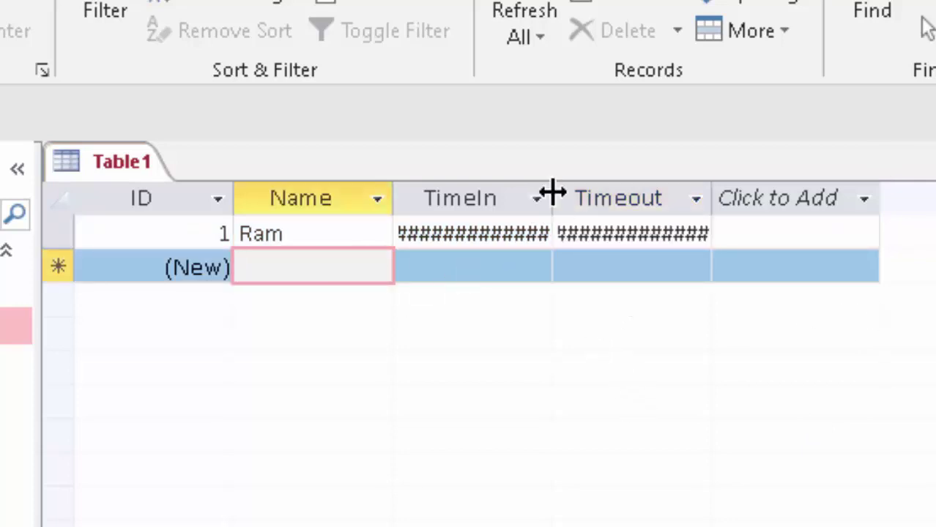
{"action": "left_click_drag", "start_coordinate": [552, 194], "coordinate": [660, 266]}
{"action": "left_click_drag", "start_coordinate": [832, 207], "coordinate": [888, 273]}
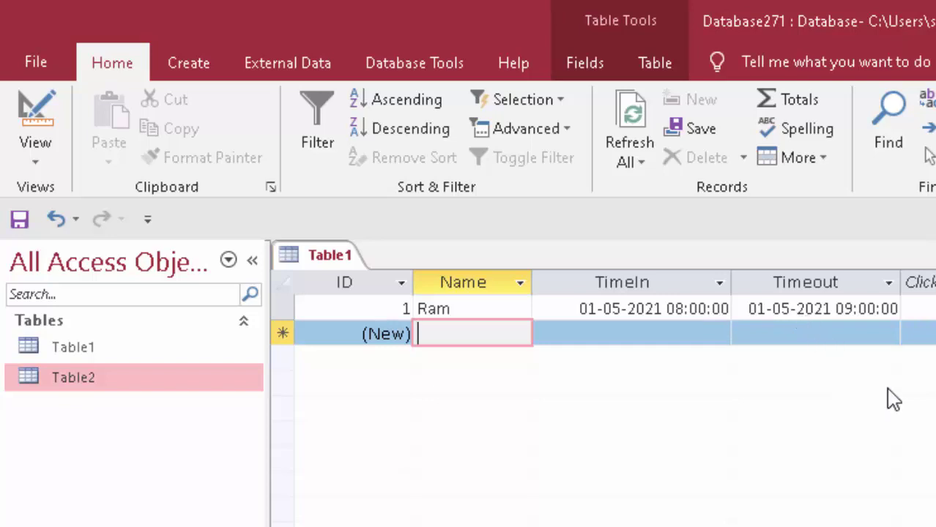
Create a new query in Design view using Table1 as its source
{"action": "left_click", "coordinate": [194, 69]}
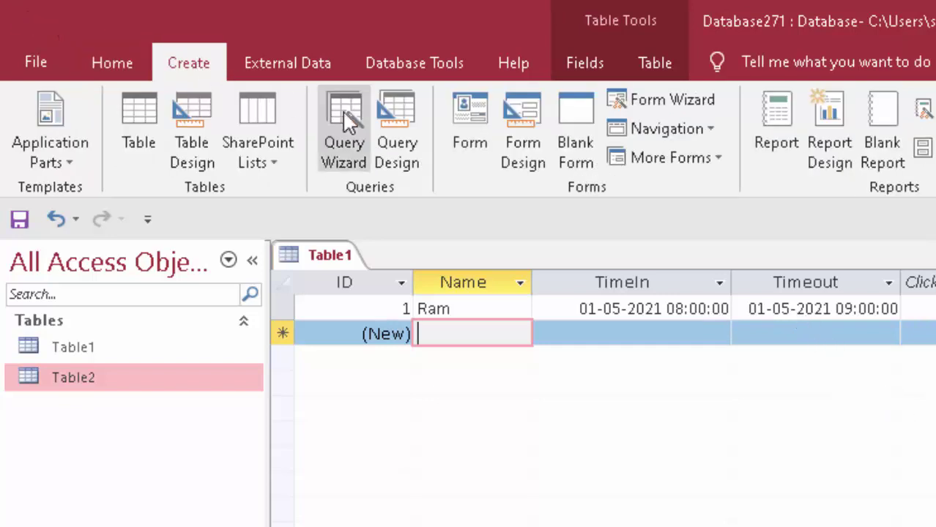
{"action": "left_click", "coordinate": [377, 150]}
{"action": "left_click", "coordinate": [392, 157]}
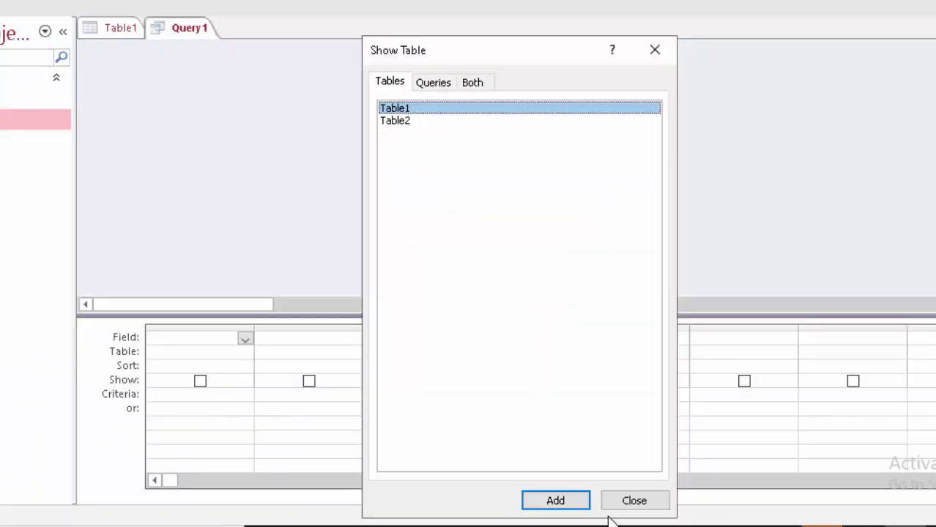
{"action": "left_click", "coordinate": [587, 498]}
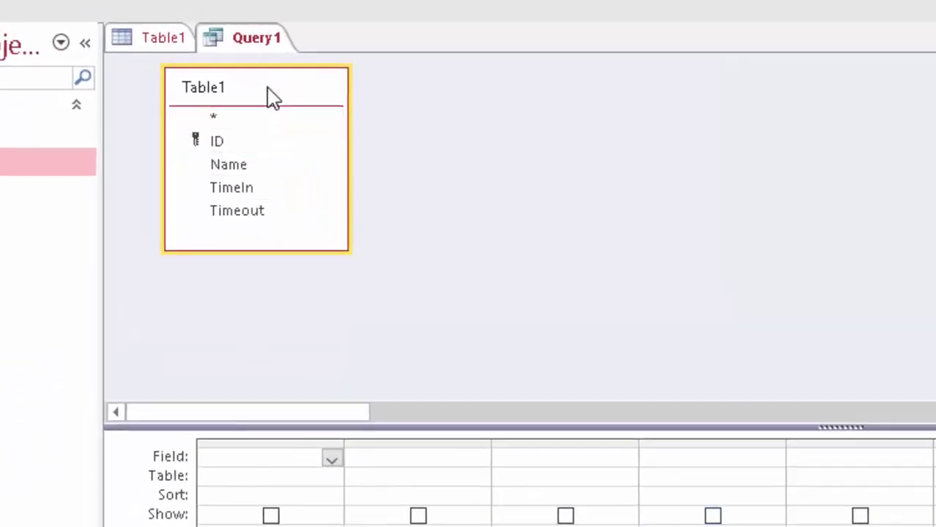
Add all Table1 fields to the grid and start a TotalS:"s", field after Timeout
{"action": "double_click", "coordinate": [270, 93]}
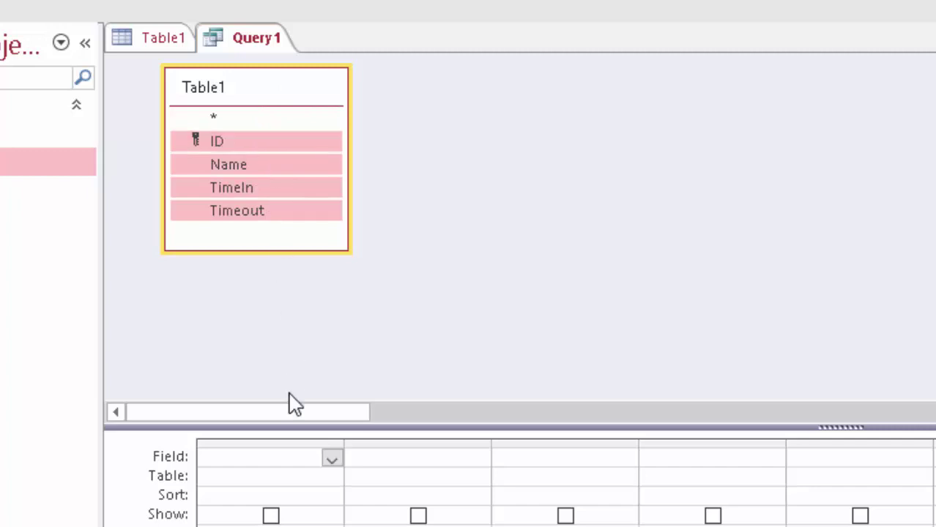
{"action": "mouse_move", "coordinate": [271, 174]}
{"action": "left_mouse_down"}
{"action": "mouse_move", "coordinate": [258, 186]}
{"action": "mouse_move", "coordinate": [303, 460]}
{"action": "left_mouse_up"}
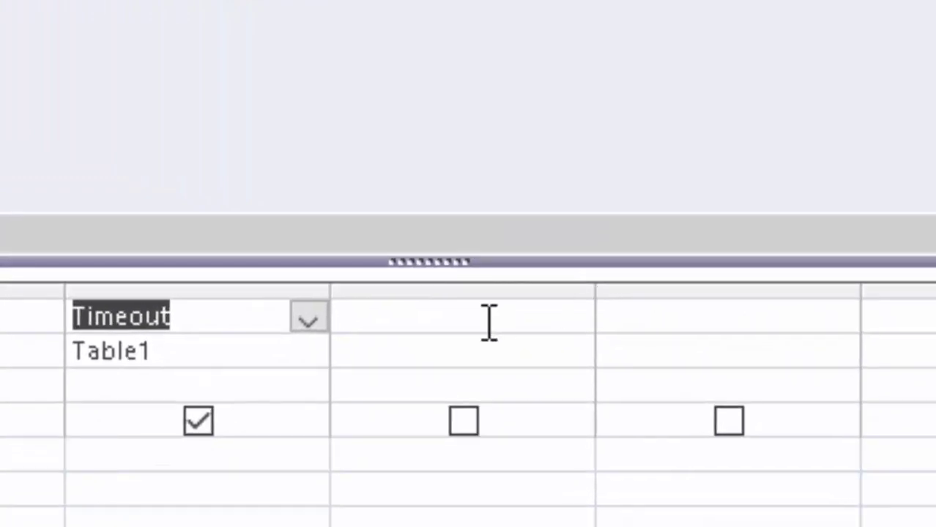
{"action": "left_click", "coordinate": [489, 322]}
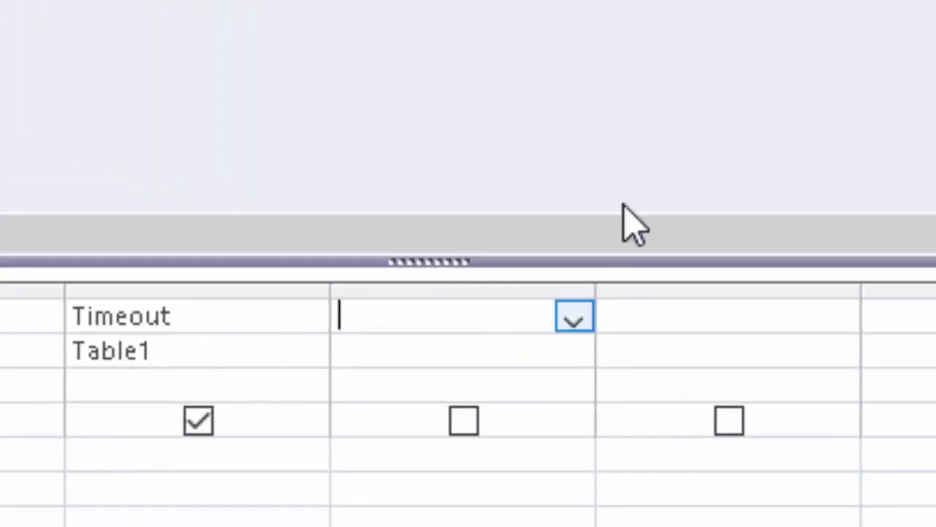
{"action": "type", "text": "Tot"}
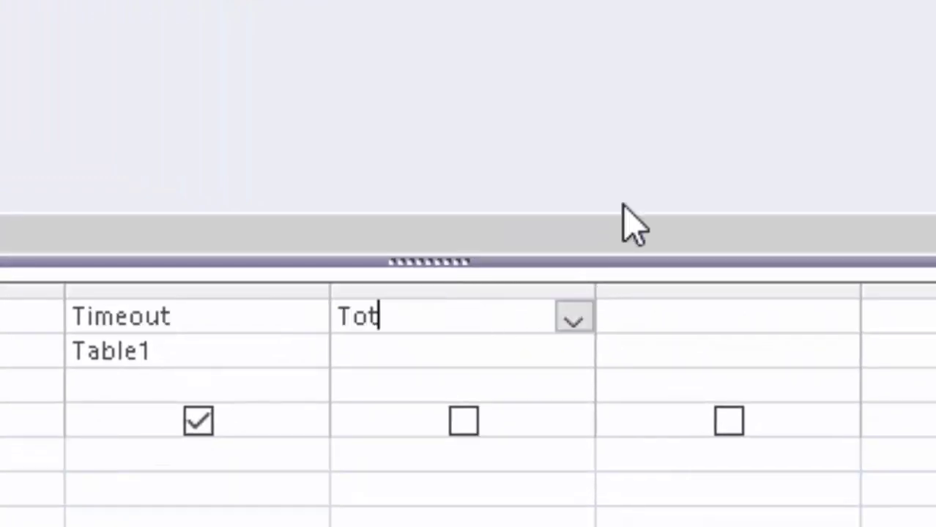
{"action": "type", "text": "al"}
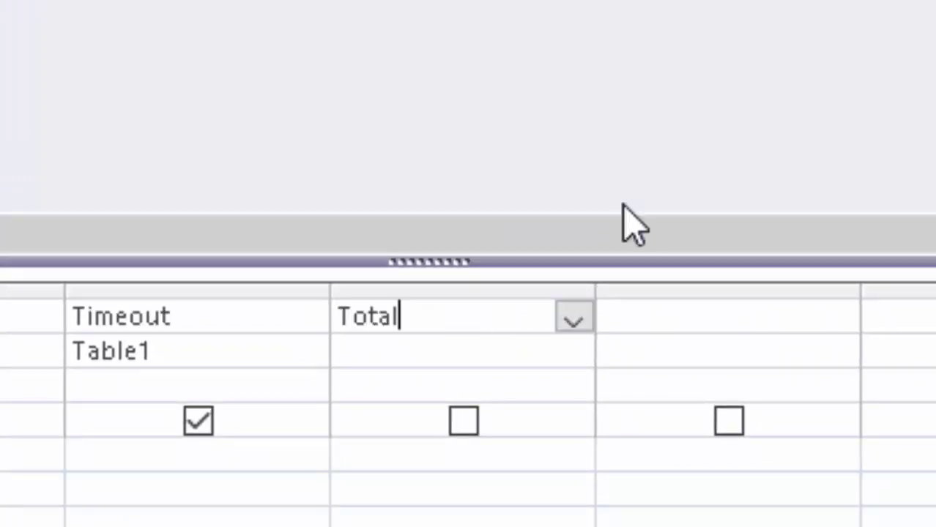
{"action": "type", "text": "S:\""}
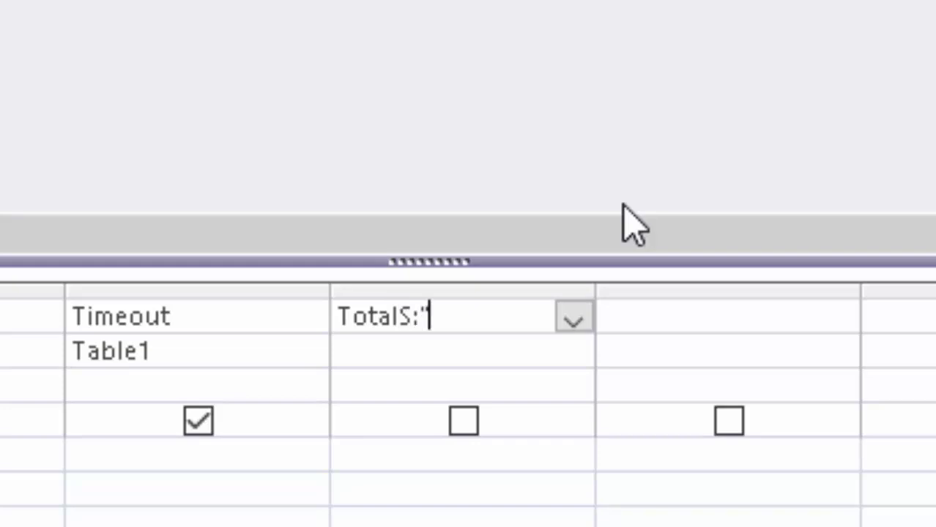
{"action": "type", "text": "s\","}
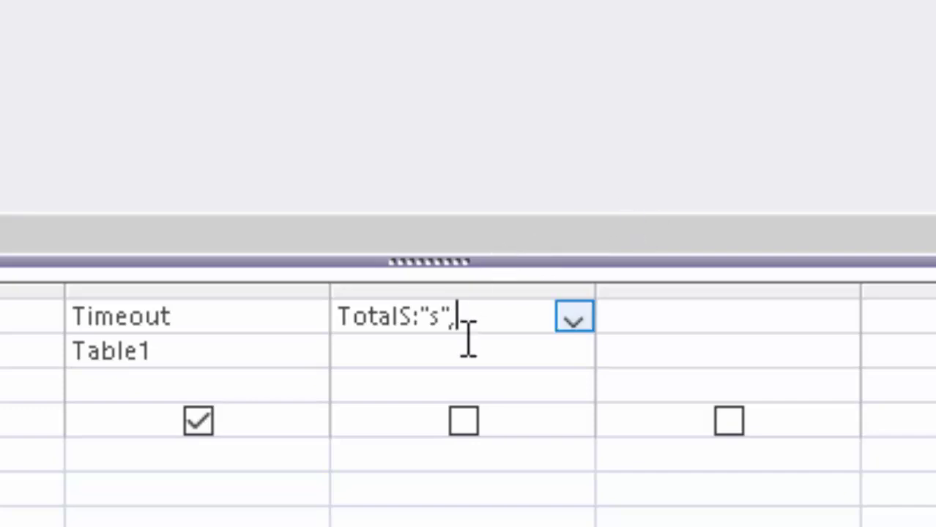
Insert datediff( after TotalS: so the field begins TotalS:datediff("s",
{"action": "left_click", "coordinate": [424, 318]}
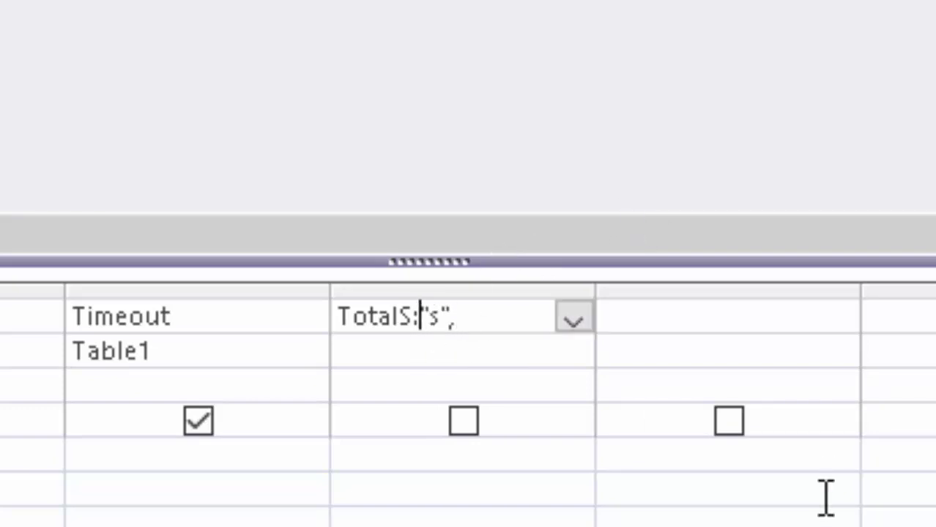
{"action": "type", "text": "d"}
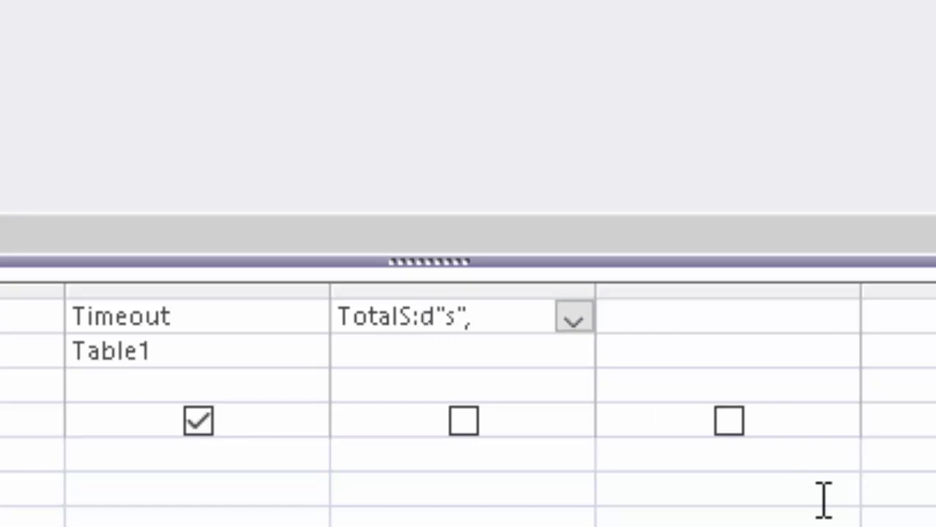
{"action": "type", "text": "ated"}
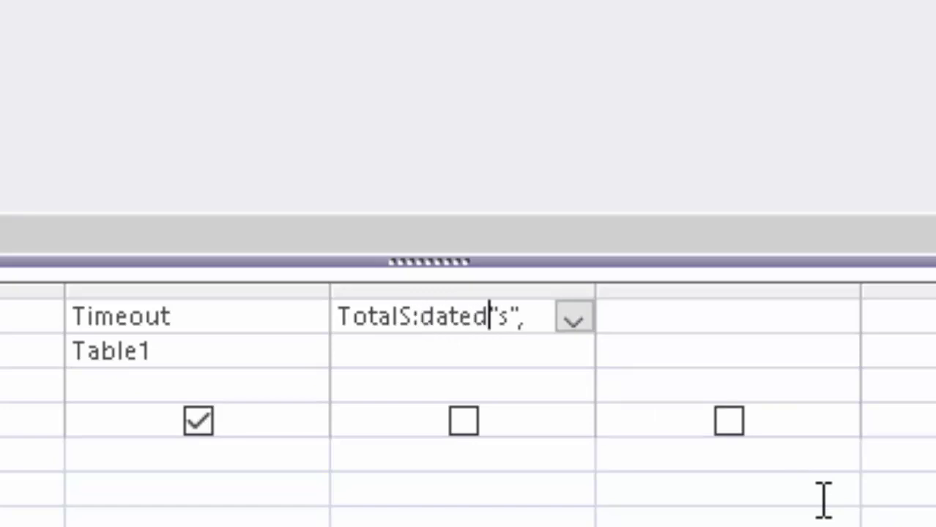
{"action": "type", "text": "iff"}
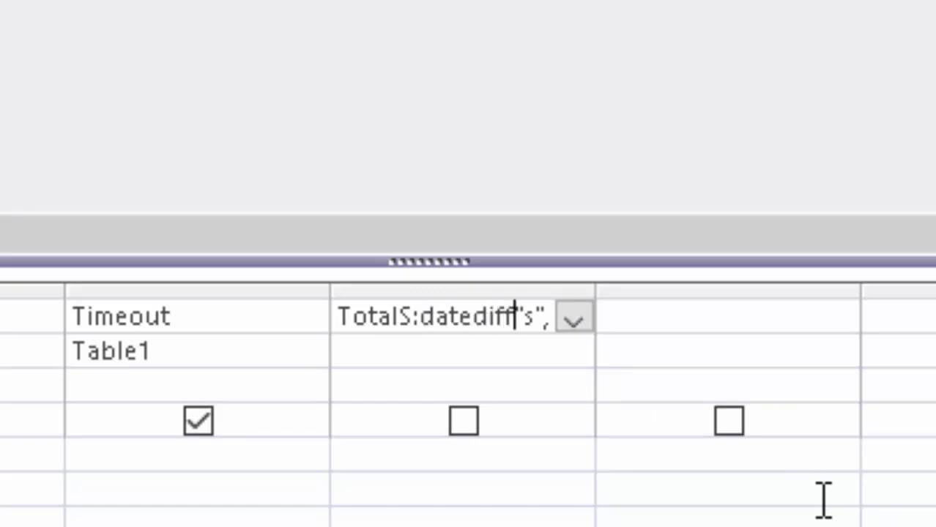
{"action": "type", "text": "("}
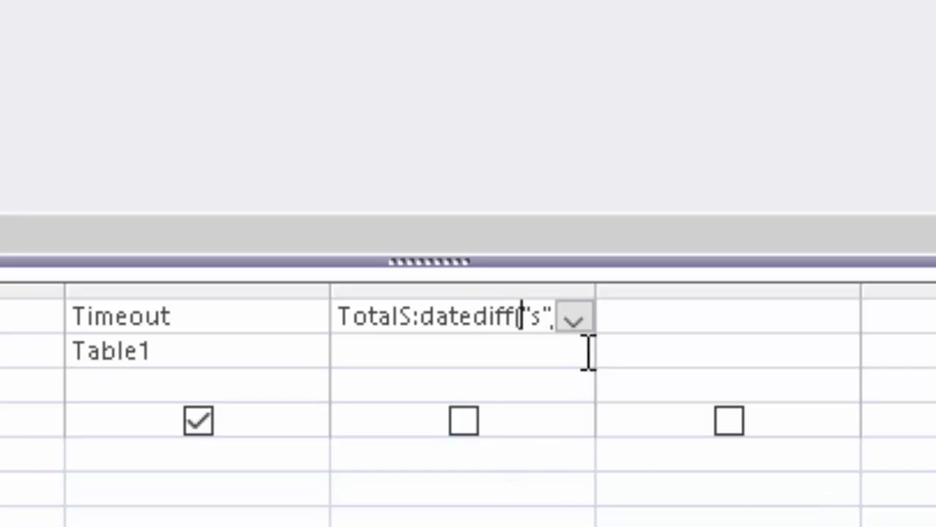
In the Zoom editor, complete the expression as TotalS:datediff("s",[TimeIn],[Timeout])
{"action": "right_click", "coordinate": [531, 317]}
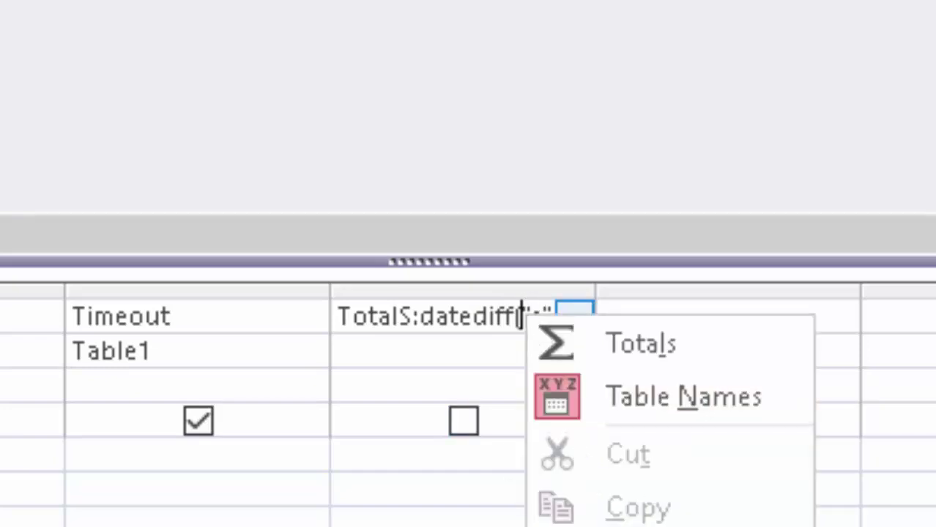
{"action": "key", "text": "shift+F2"}
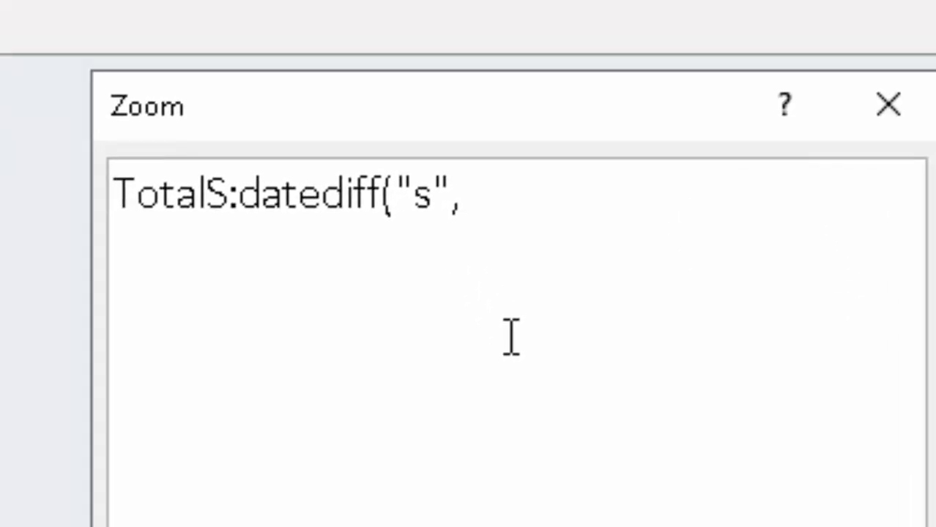
{"action": "type", "text": "["}
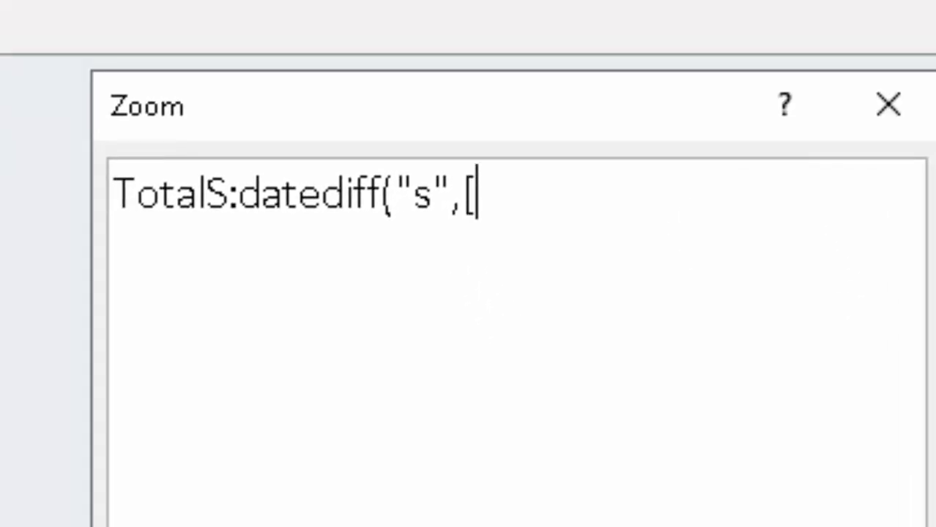
{"action": "type", "text": "Time"}
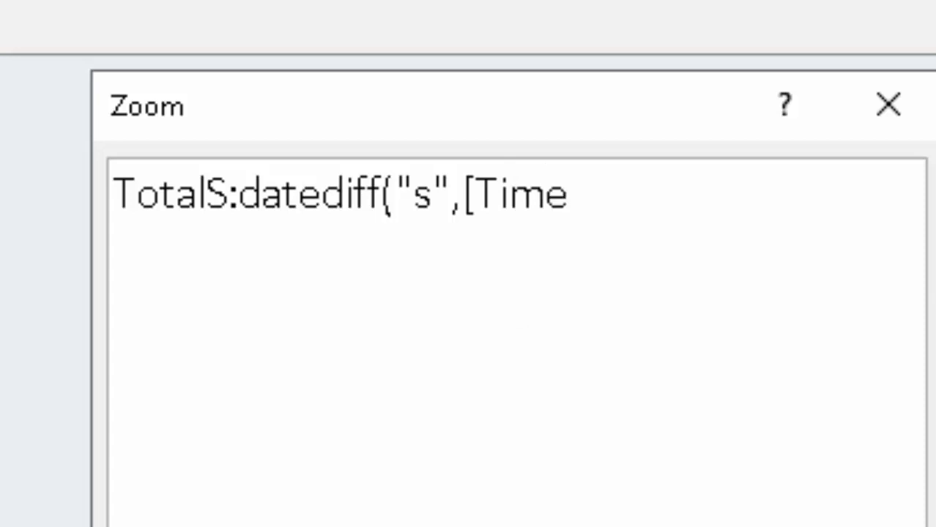
{"action": "type", "text": "In]"}
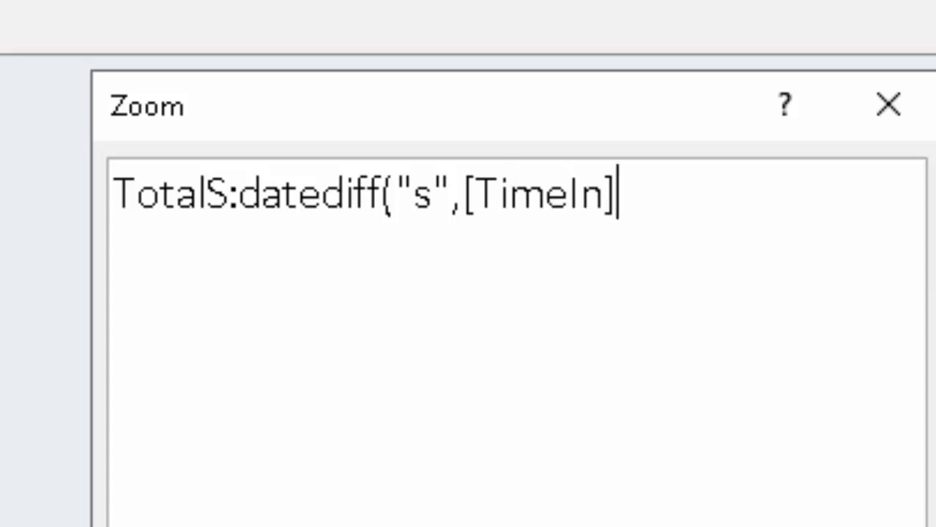
{"action": "type", "text": ",[T"}
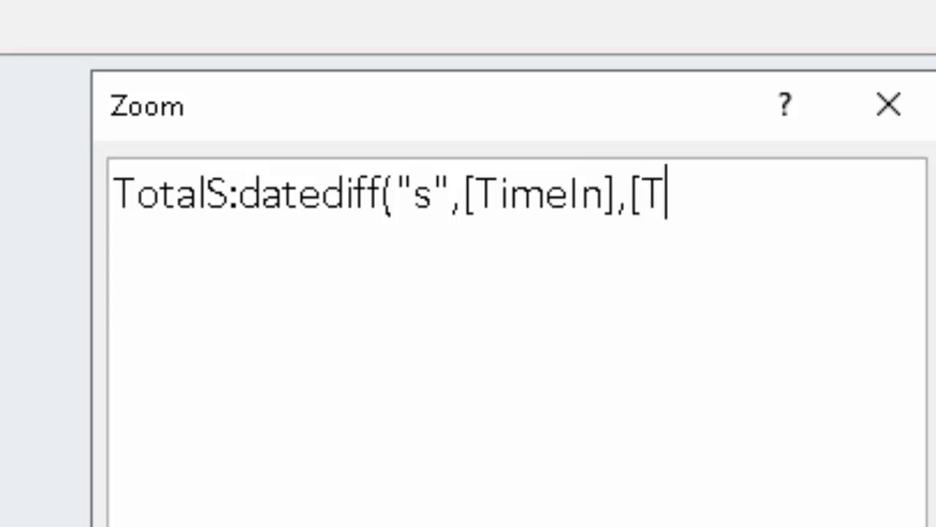
{"action": "type", "text": "imeout"}
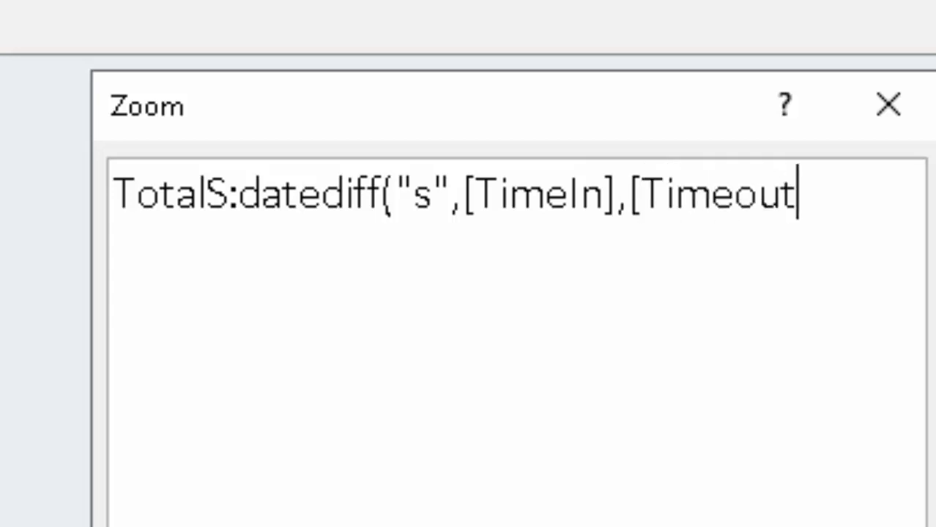
{"action": "type", "text": "])"}
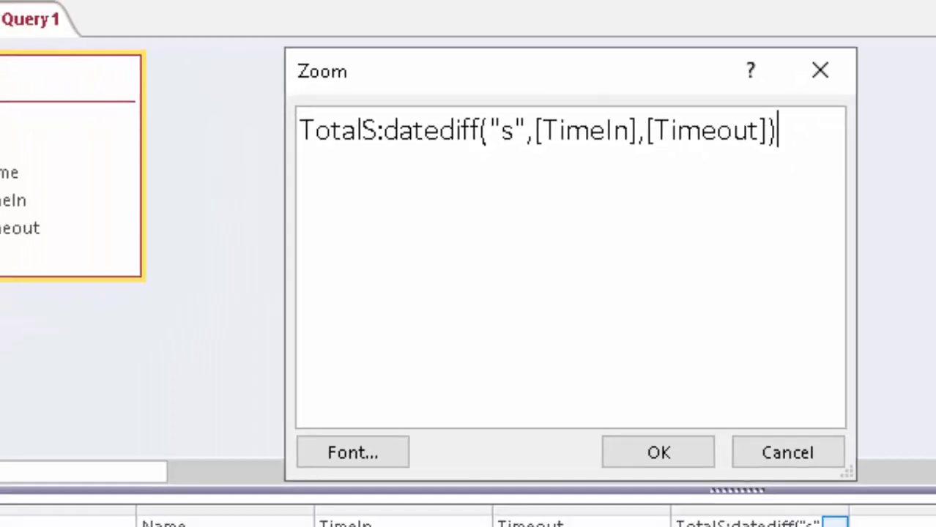
Run Query1 to show TotalS 3600 and widen the TimeIn and Timeout columns
{"action": "key", "text": "Return"}
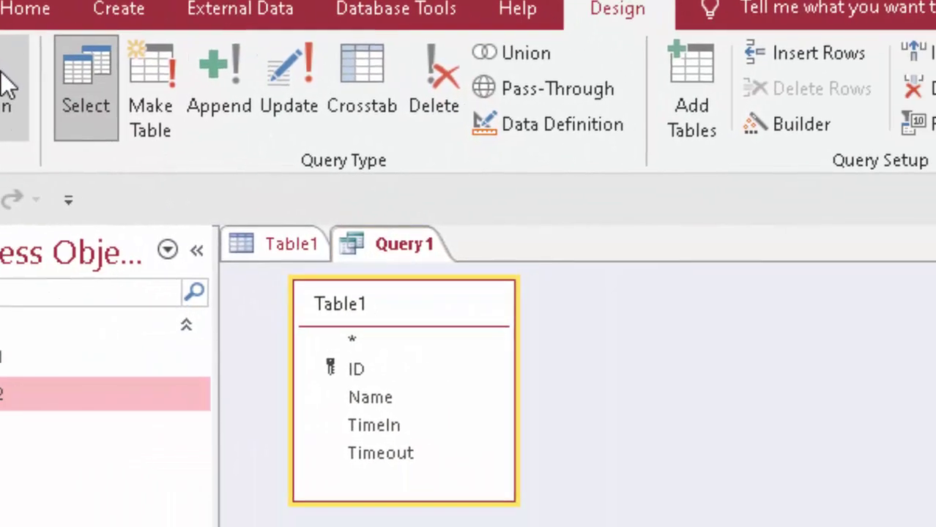
{"action": "left_click", "coordinate": [1, 73]}
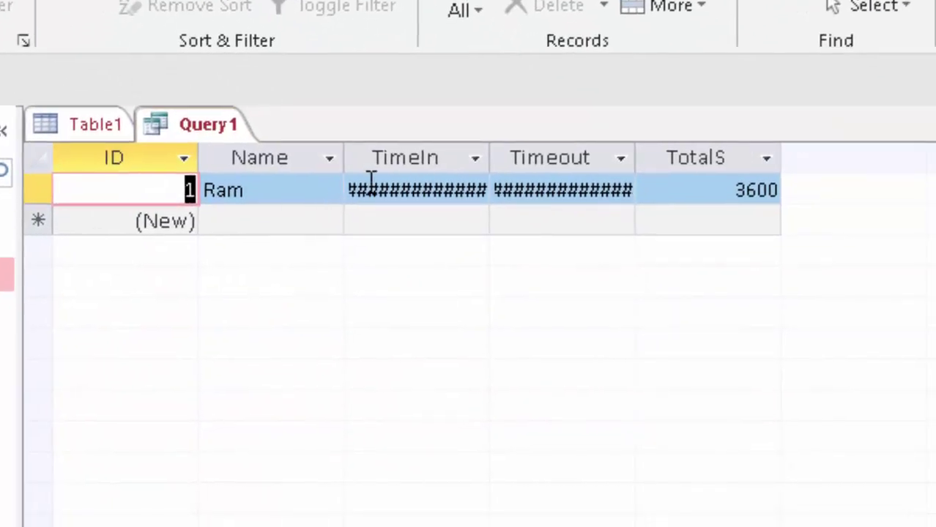
{"action": "left_click_drag", "start_coordinate": [489, 149], "coordinate": [513, 153]}
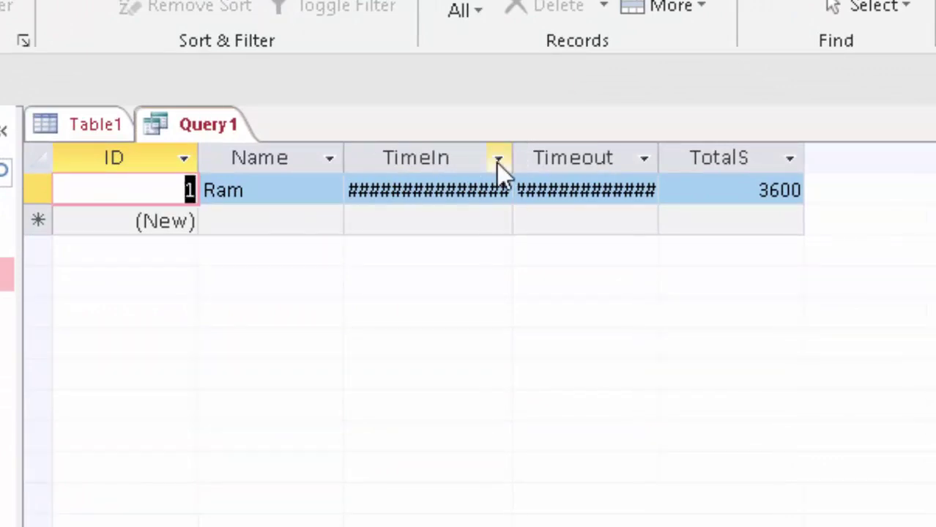
{"action": "left_click_drag", "start_coordinate": [515, 154], "coordinate": [559, 184]}
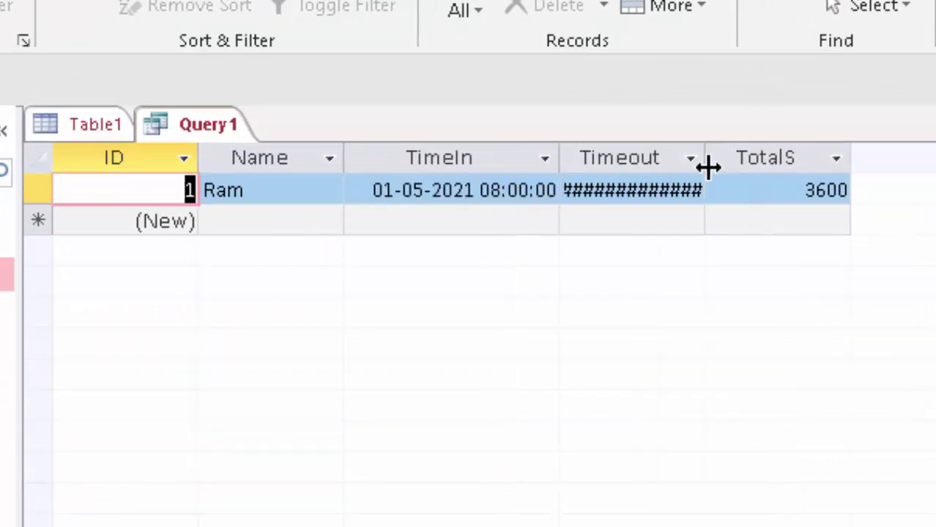
{"action": "left_click_drag", "start_coordinate": [705, 159], "coordinate": [756, 213]}
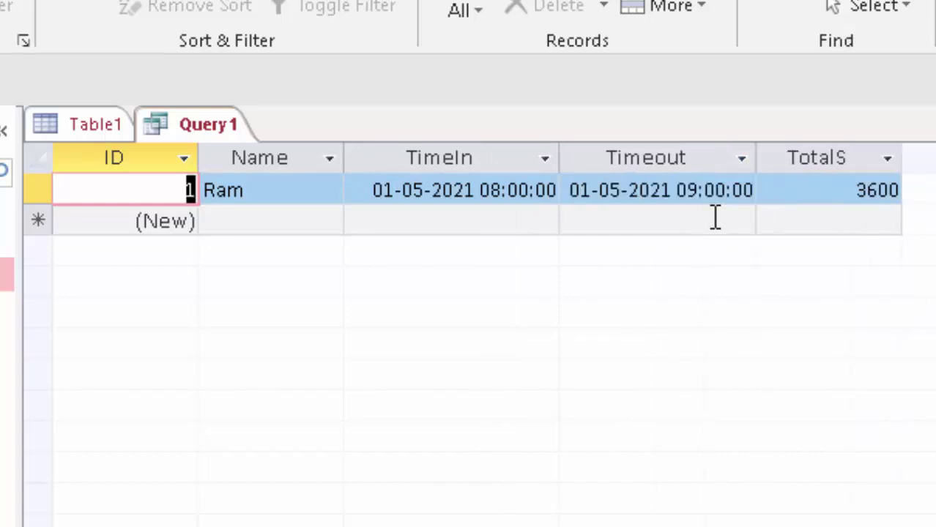
{"action": "left_click", "coordinate": [238, 221]}
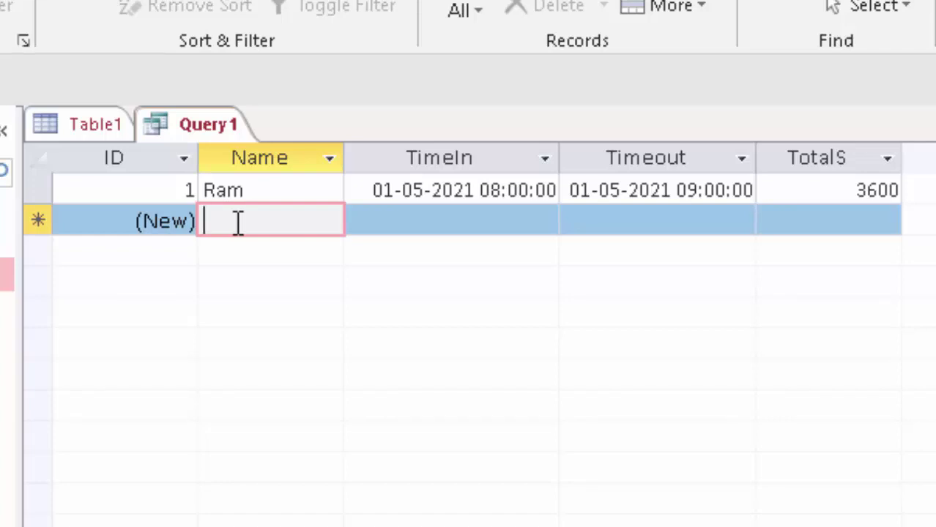
Enter a name for the second record and set its TimeIn date to 1 May 2021
{"action": "type", "text": "Pinki"}
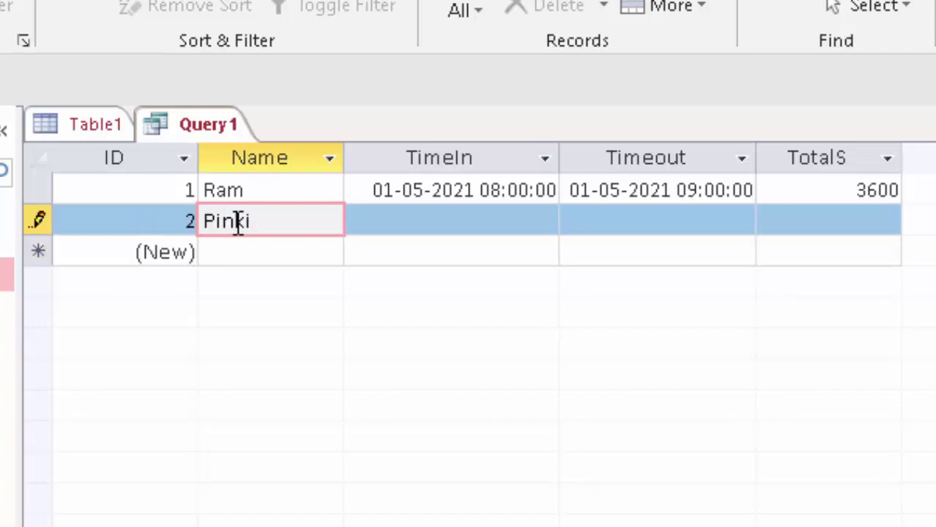
{"action": "key", "text": "Tab"}
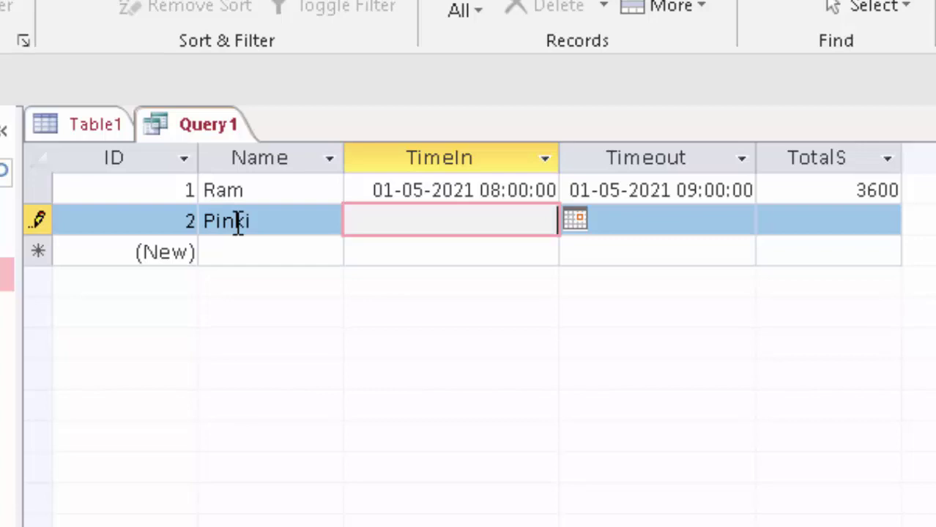
{"action": "left_click", "coordinate": [575, 218]}
{"action": "left_click", "coordinate": [516, 309]}
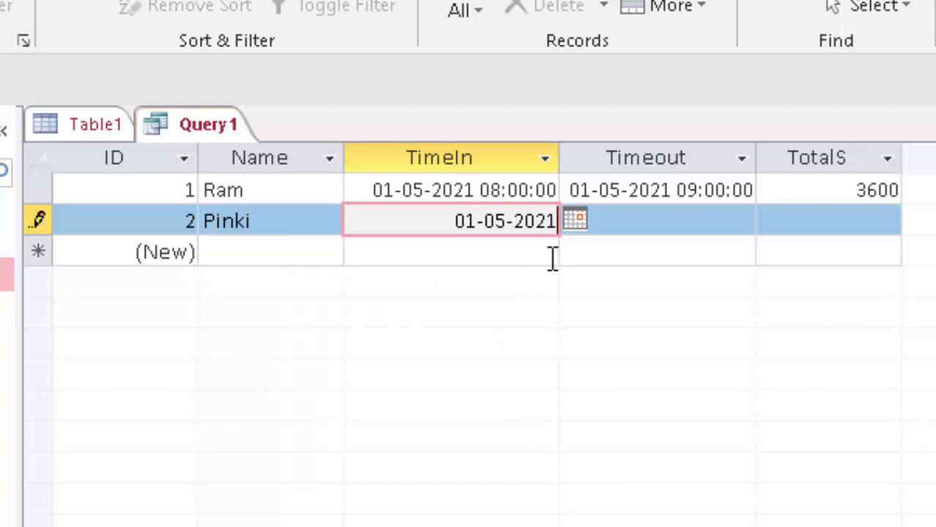
{"action": "type", "text": "0"}
{"action": "type", "text": ":00"}
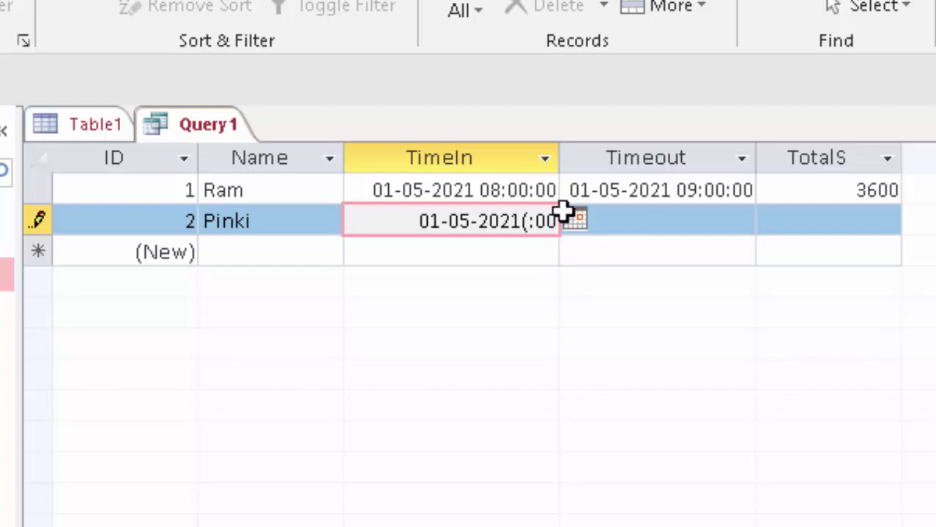
Correct the TimeIn time to 09:00, clearing the invalid-value warning, and move to Timeout
{"action": "left_click", "coordinate": [528, 227]}
{"action": "key", "text": "BackSpace"}
{"action": "type", "text": "9"}
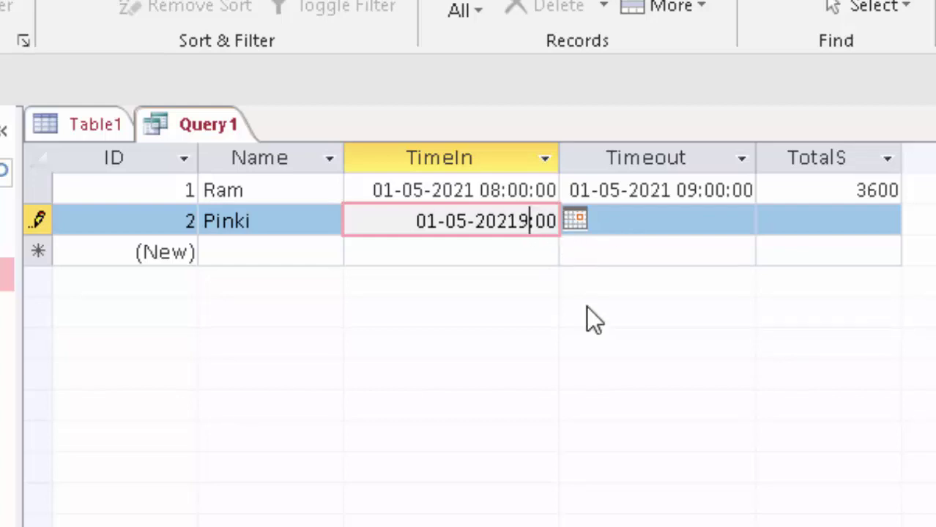
{"action": "left_click", "coordinate": [669, 223]}
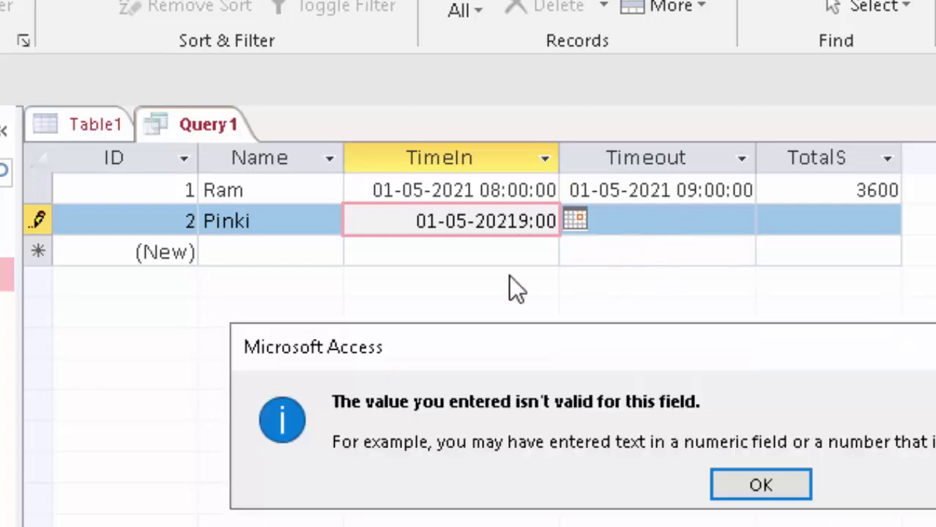
{"action": "left_click", "coordinate": [724, 483]}
{"action": "left_click", "coordinate": [520, 228]}
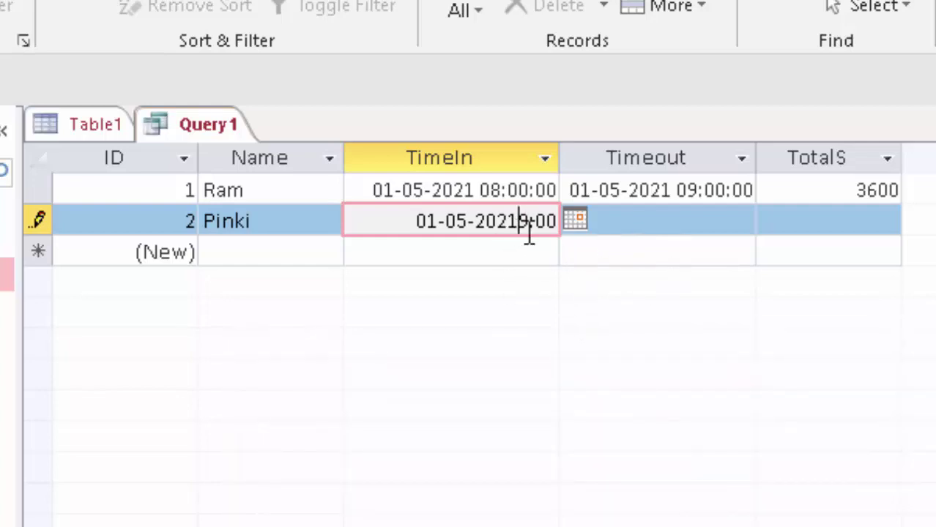
{"action": "left_click", "coordinate": [639, 208]}
{"action": "left_click", "coordinate": [640, 223]}
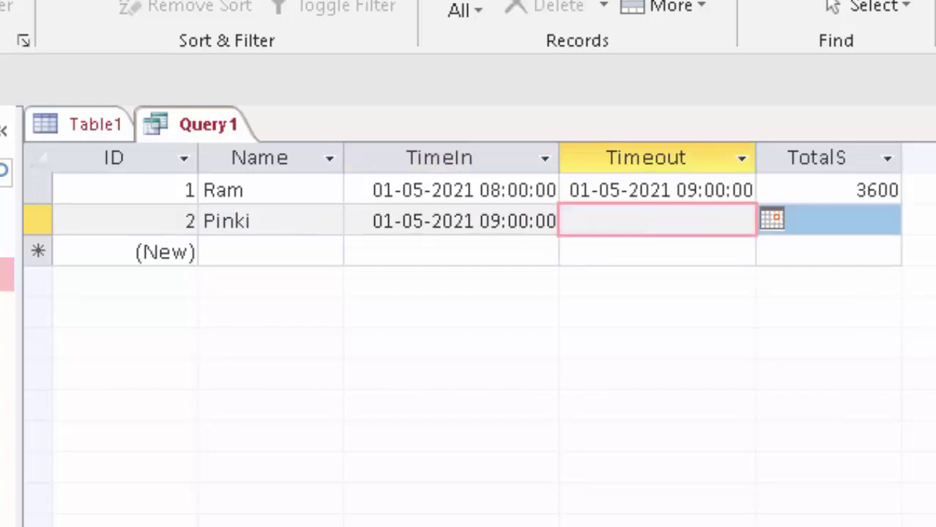
{"action": "left_click", "coordinate": [771, 218]}
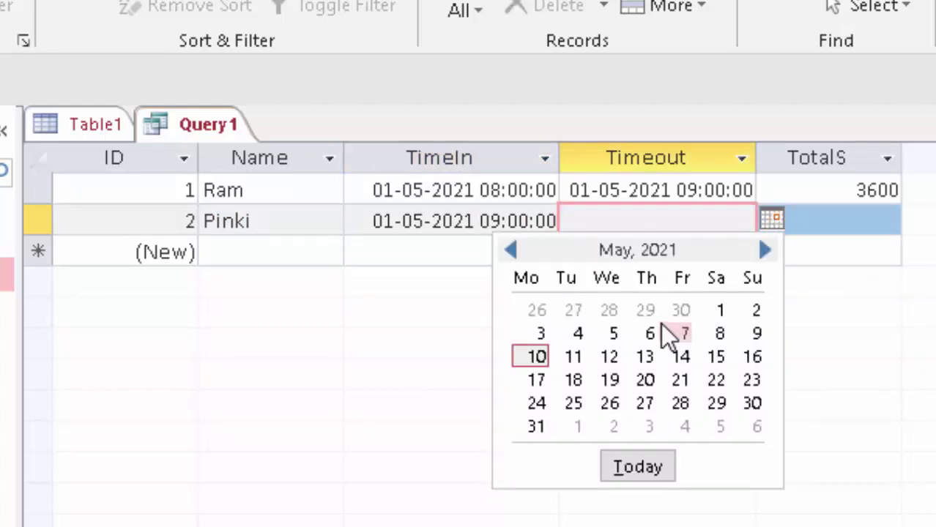
{"action": "left_click", "coordinate": [714, 312]}
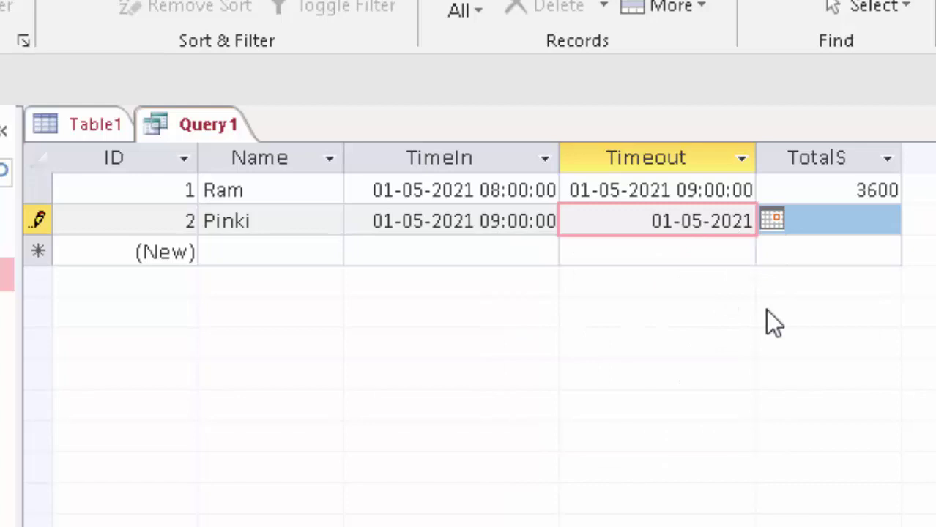
{"action": "type", "text": "11"}
{"action": "key", "text": "BackSpace"}
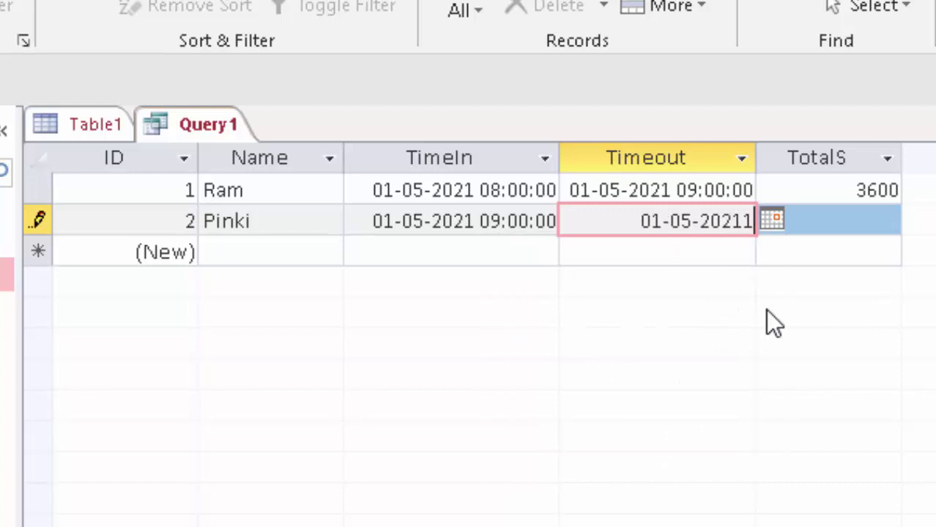
{"action": "key", "text": "BackSpace"}
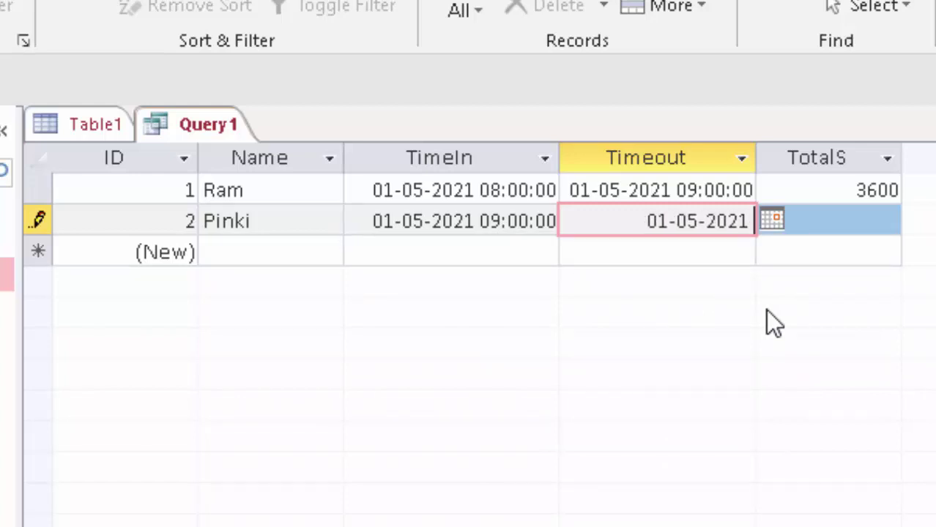
{"action": "type", "text": "11"}
{"action": "key", "text": "BackSpace"}
{"action": "key", "text": "BackSpace"}
{"action": "type", "text": "11:"}
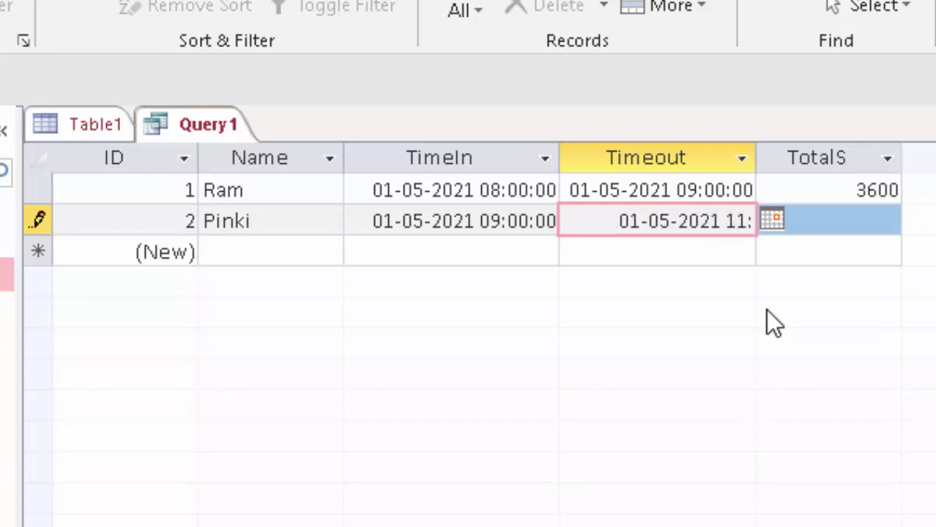
{"action": "type", "text": "00"}
{"action": "left_click", "coordinate": [821, 219]}
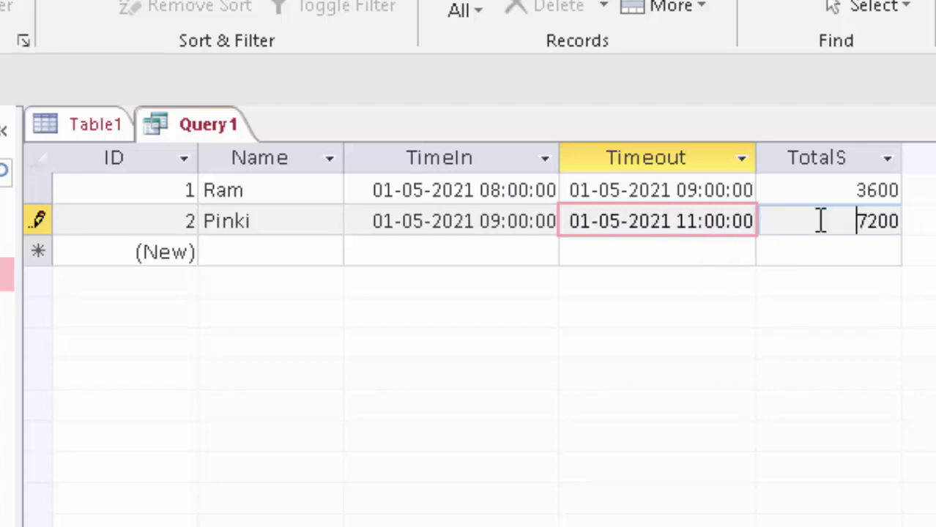